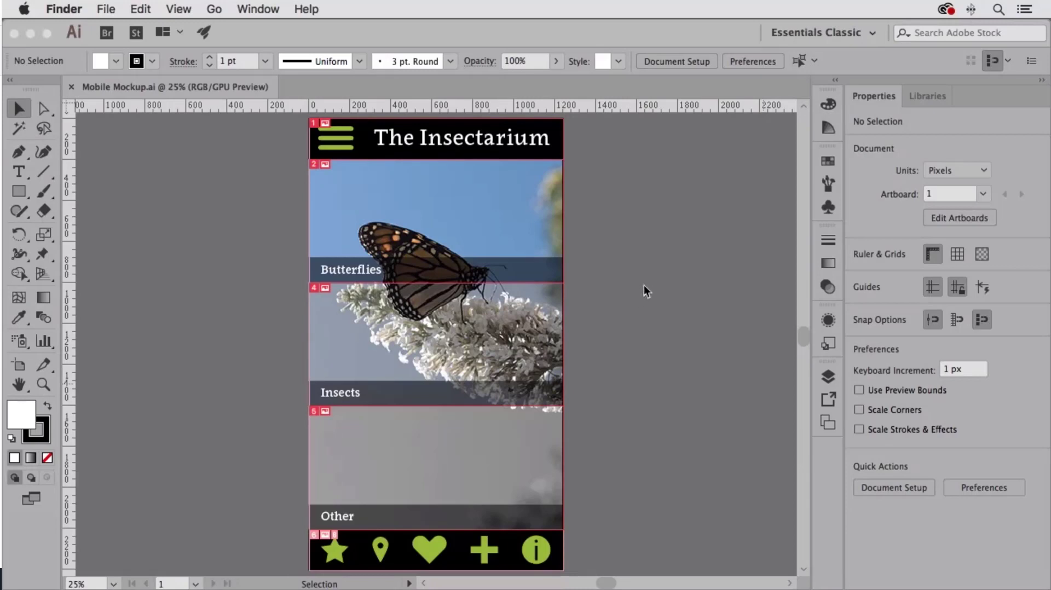
Step: Hide the slice outlines over the Insectarium mobile mockup
left_click(702, 307)
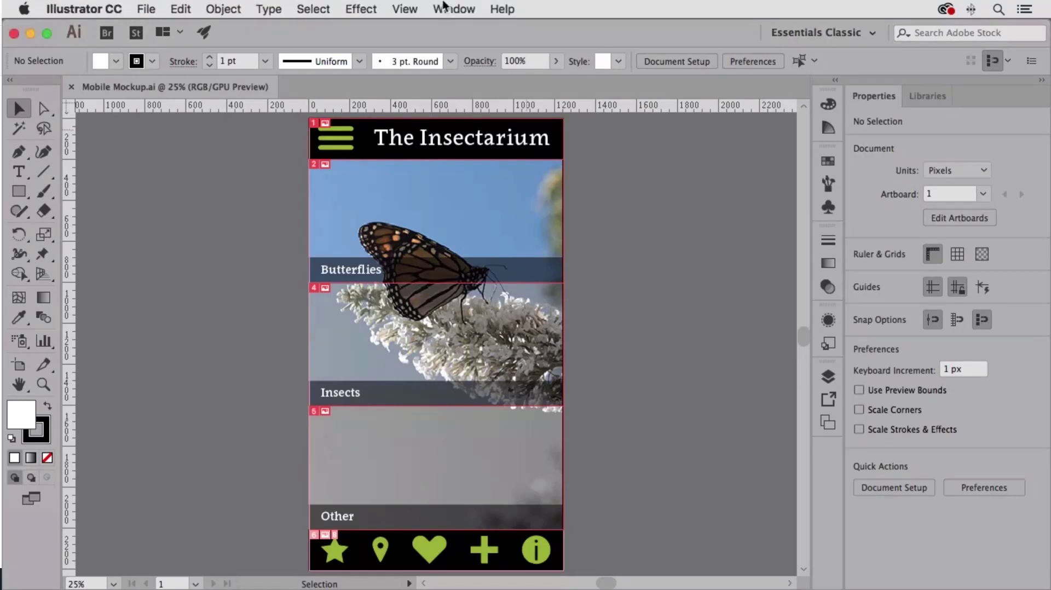
left_click(405, 8)
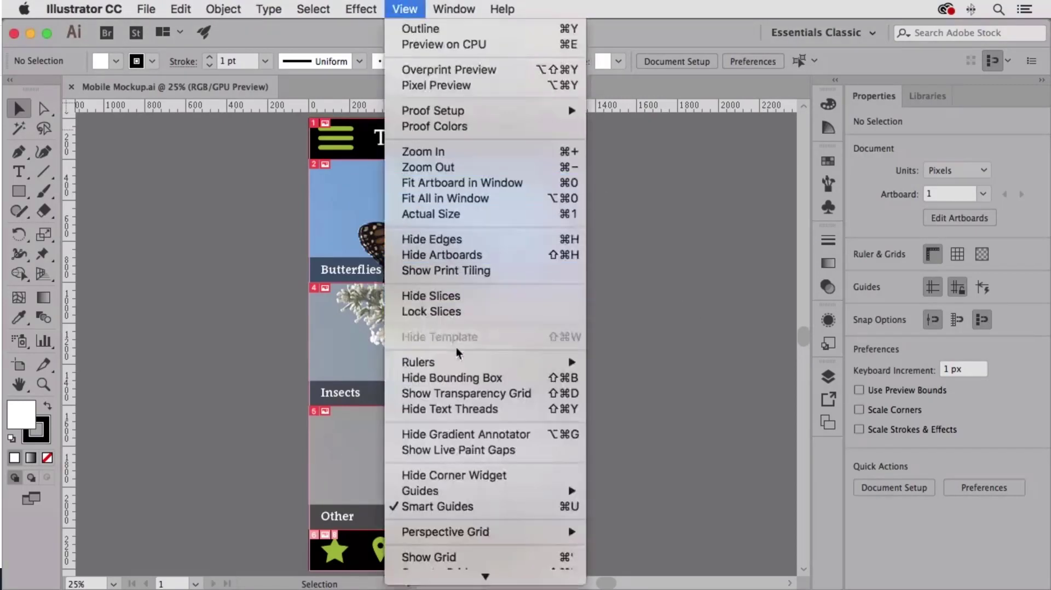
left_click(459, 299)
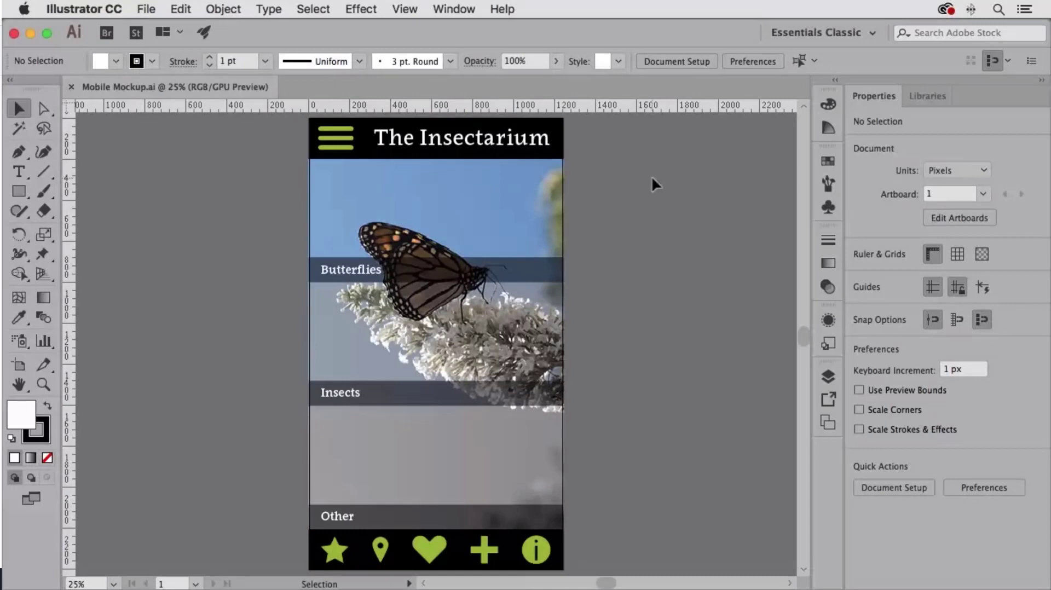
scroll(700, 299, "left", 1)
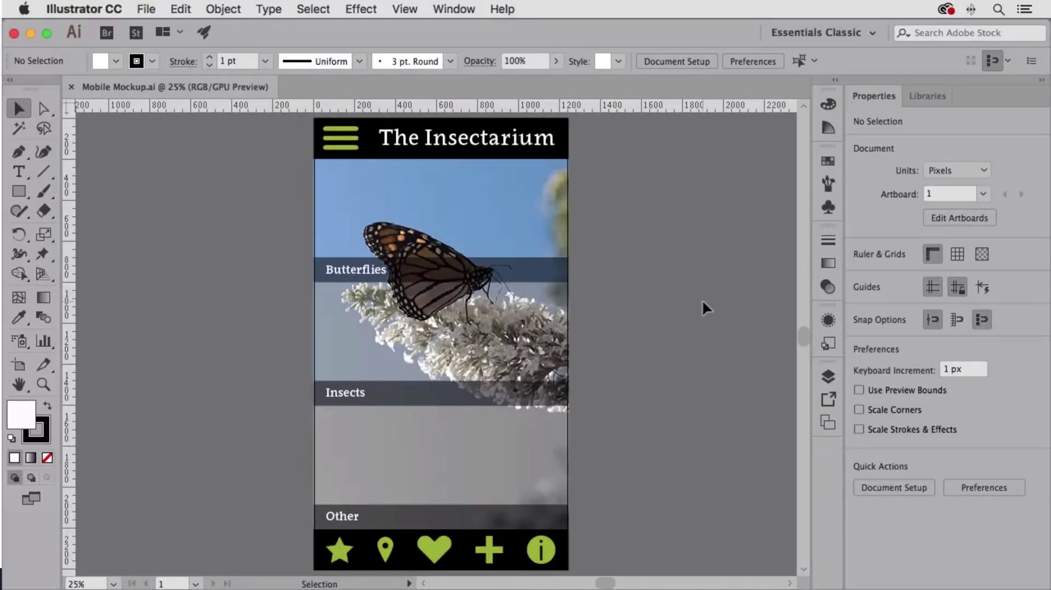
scroll(702, 300, "right", 1)
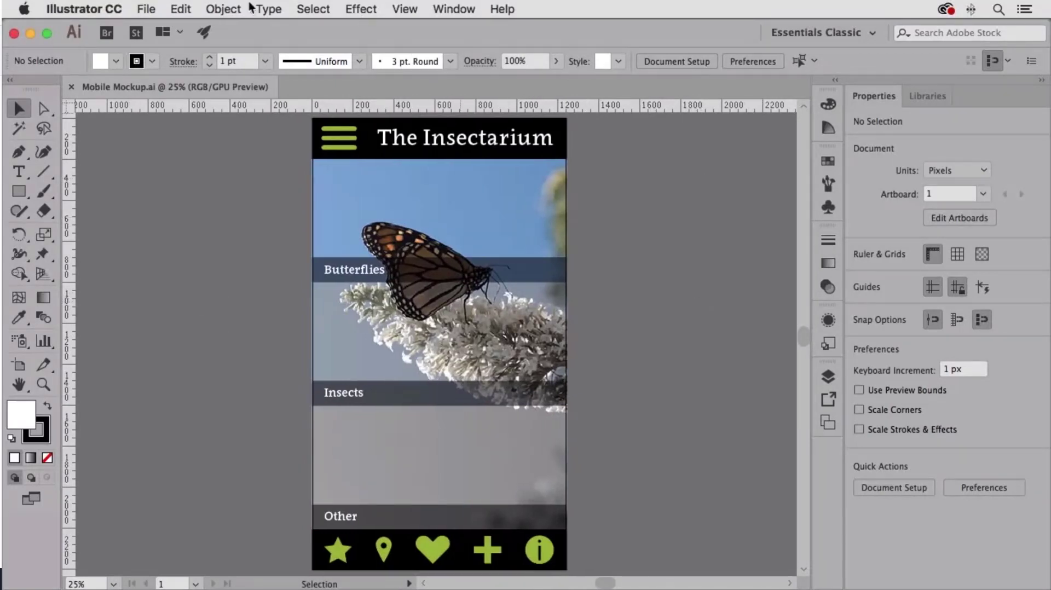
Step: Review the artboard list and export settings in Export for Screens, closing the dialog without exporting
left_click(151, 9)
mouse_move(179, 278)
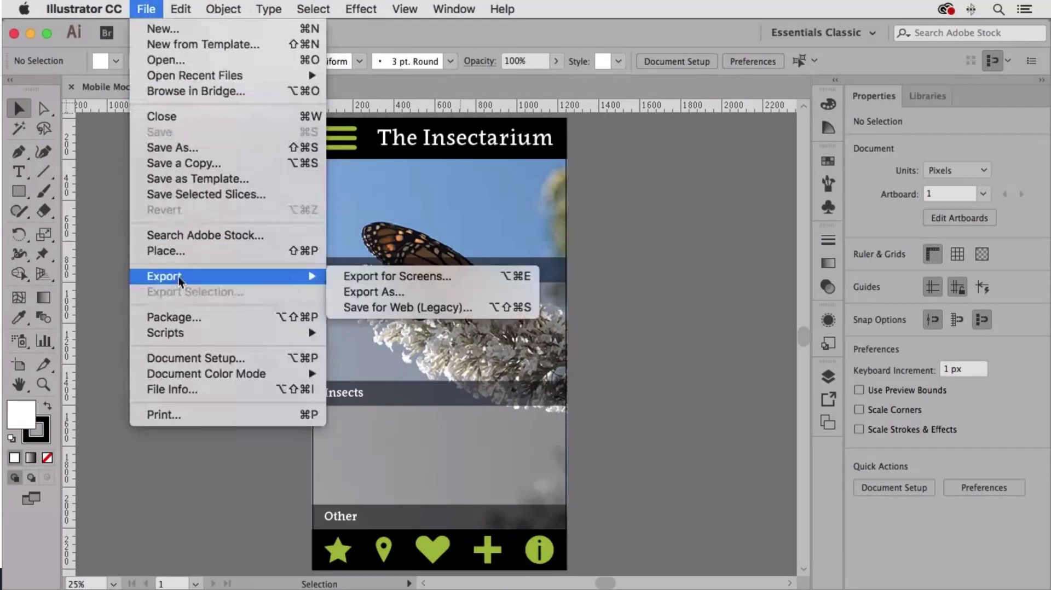
left_click(456, 278)
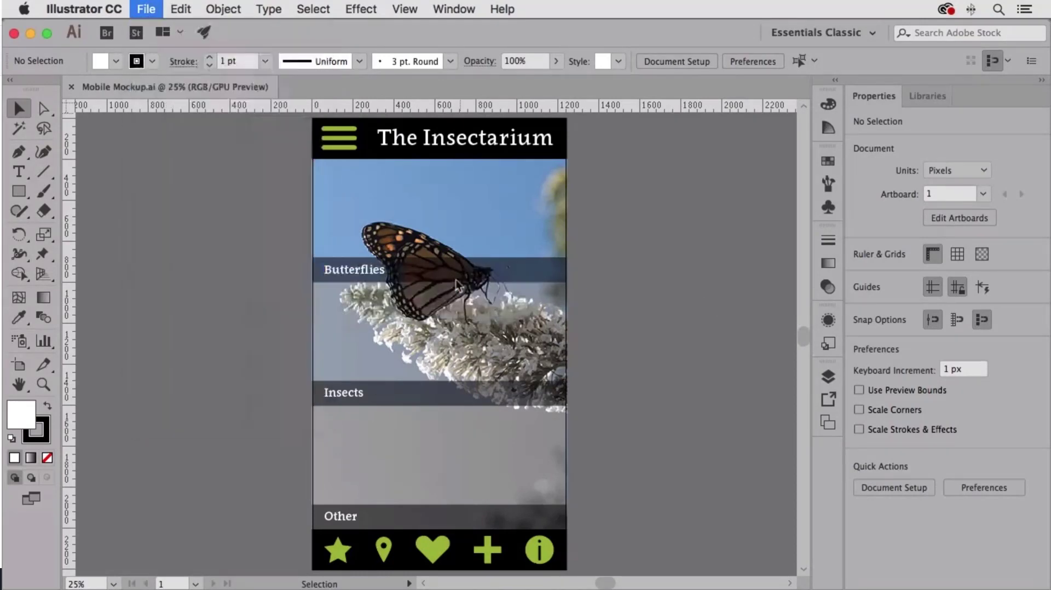
left_click_drag(534, 100, 578, 104)
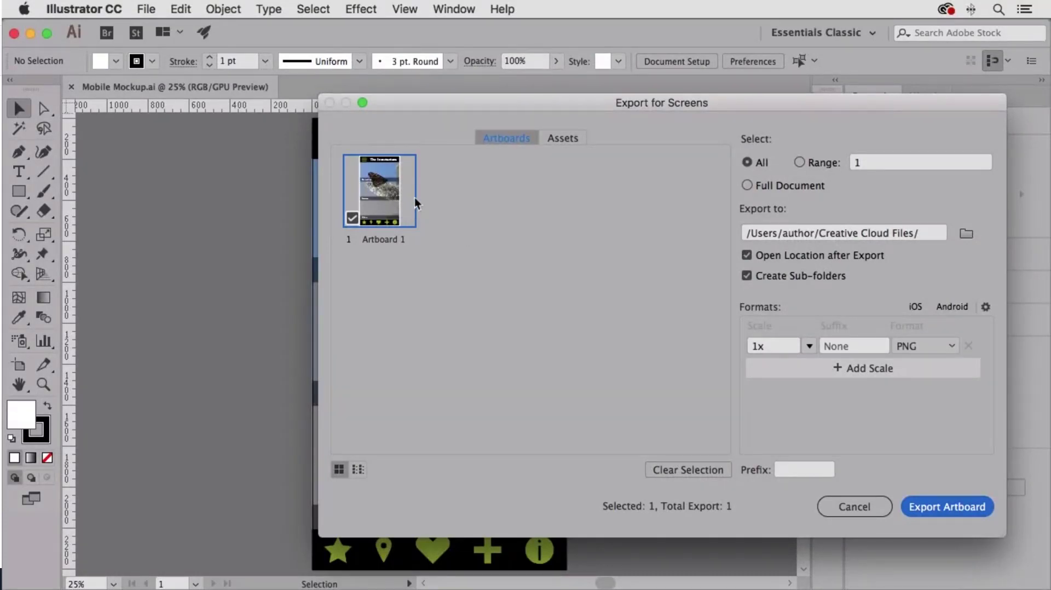
left_click(846, 506)
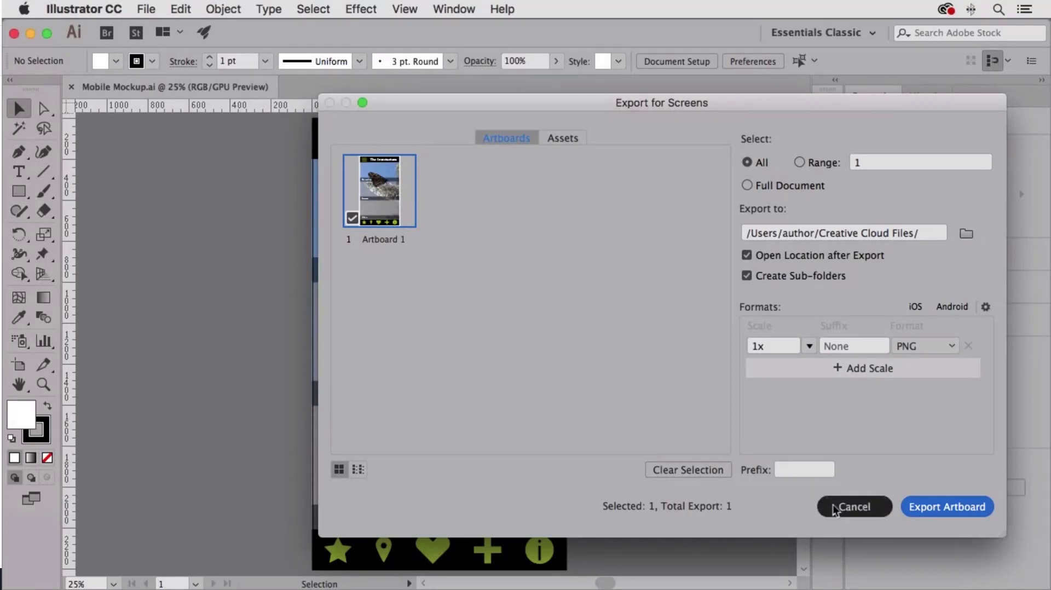
Step: Duplicate Artboard 1 with its artwork beside the original, centred at about X 2253 px and Y 1104 px
scroll(636, 290, "right", 10)
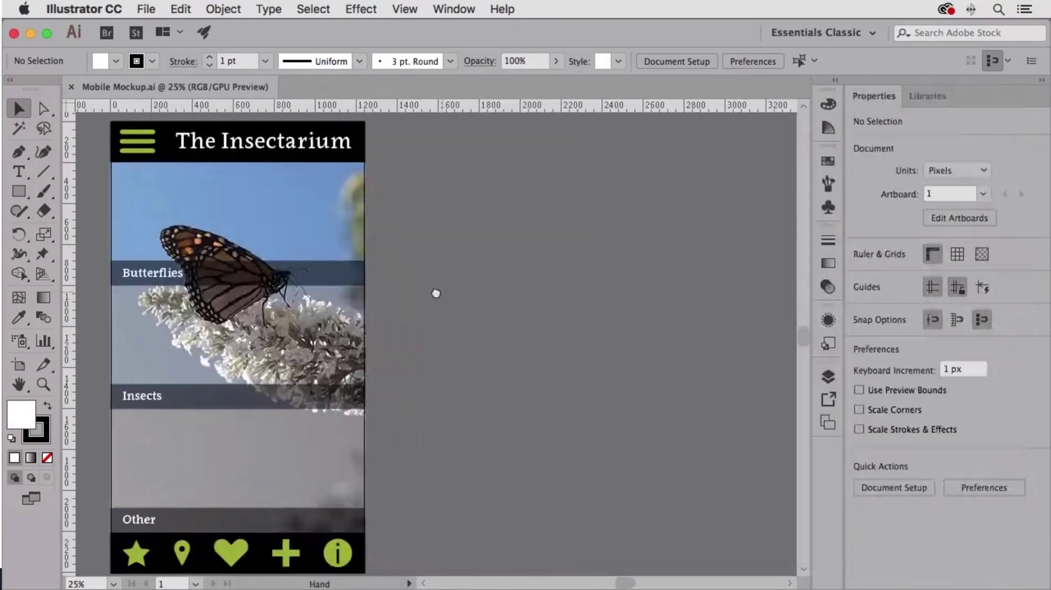
left_click(19, 365)
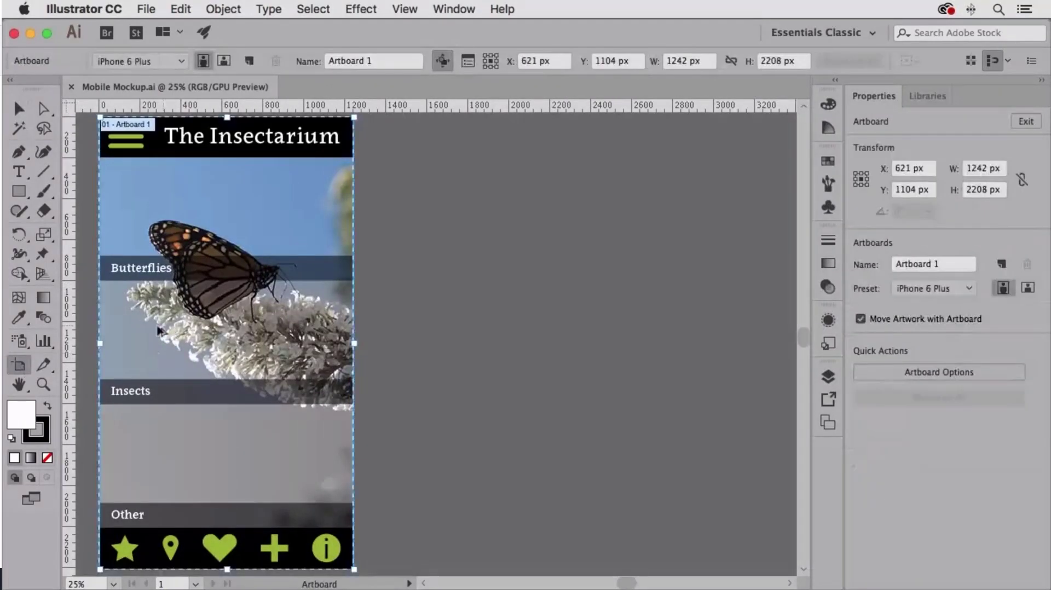
left_click_drag(151, 331, 485, 334)
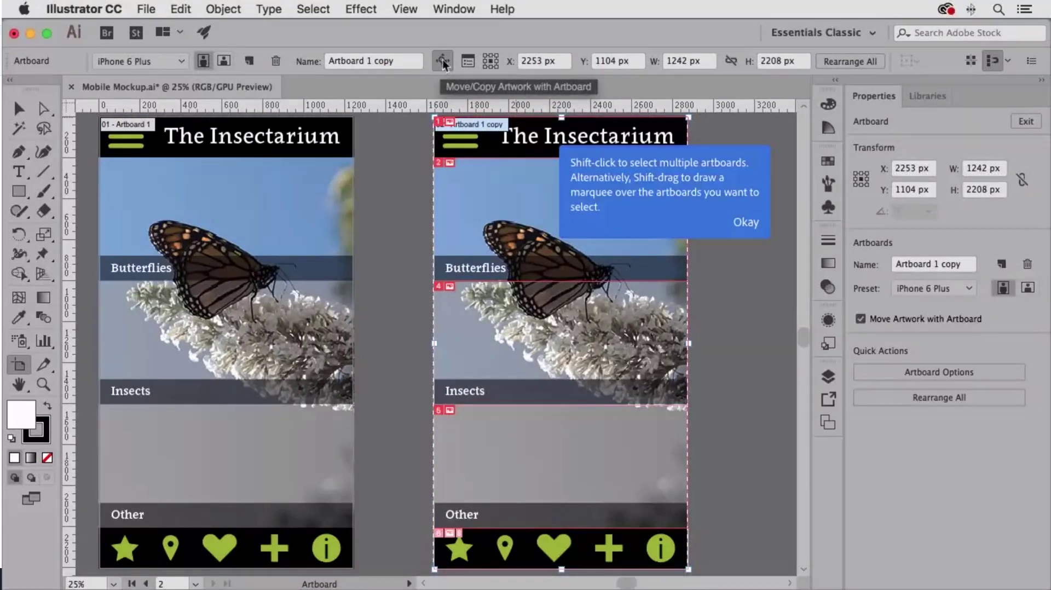
left_click(746, 223)
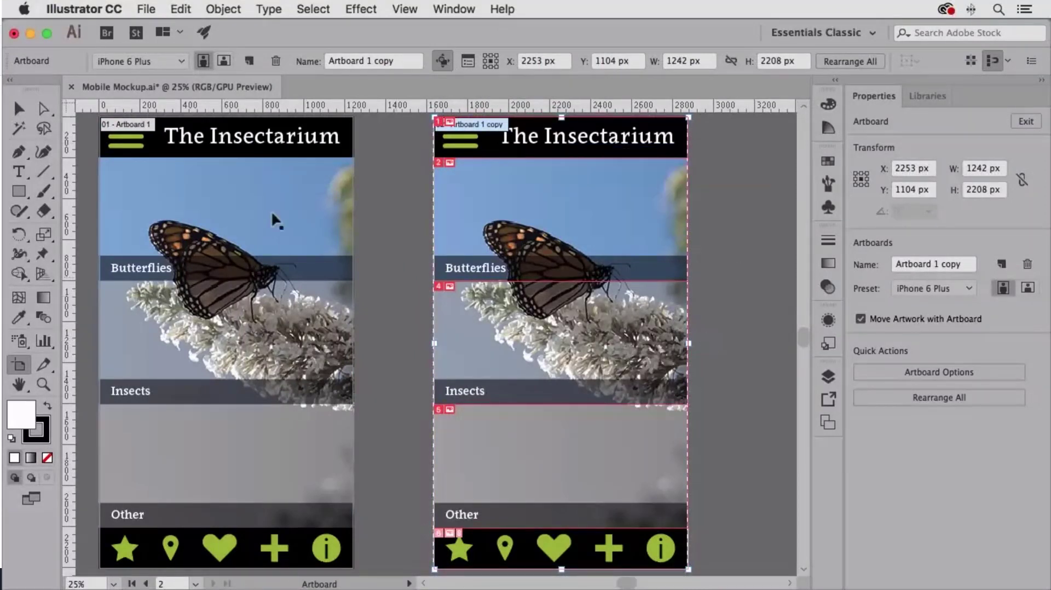
left_click(18, 108)
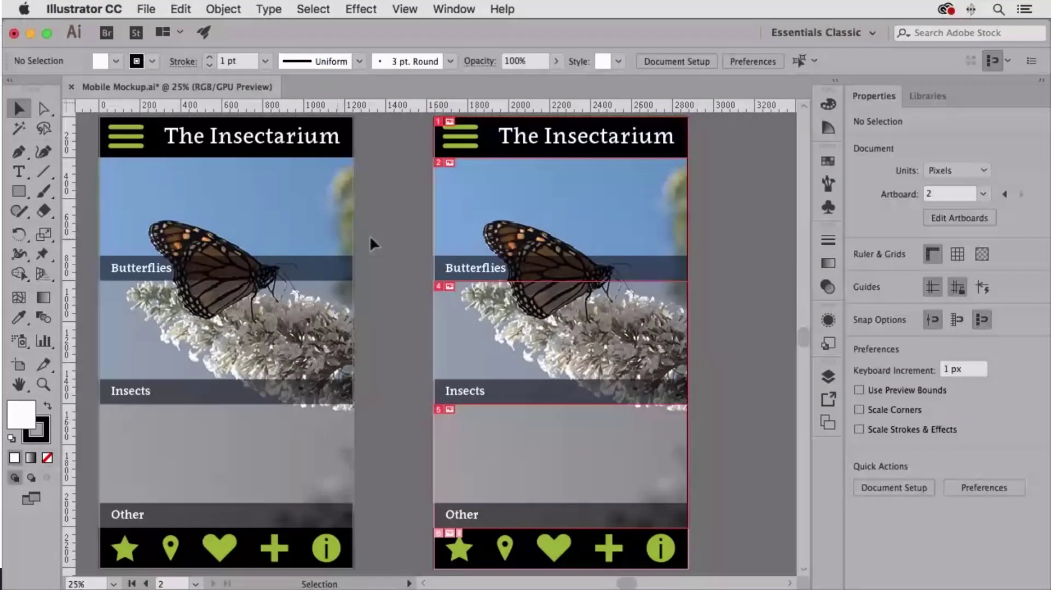
left_click(434, 225)
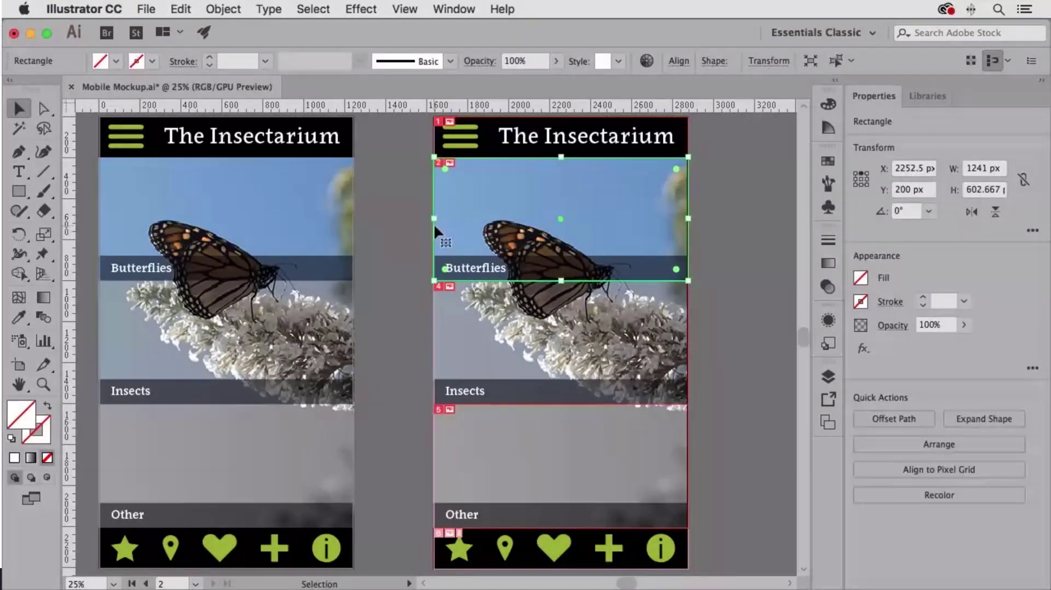
left_click(828, 377)
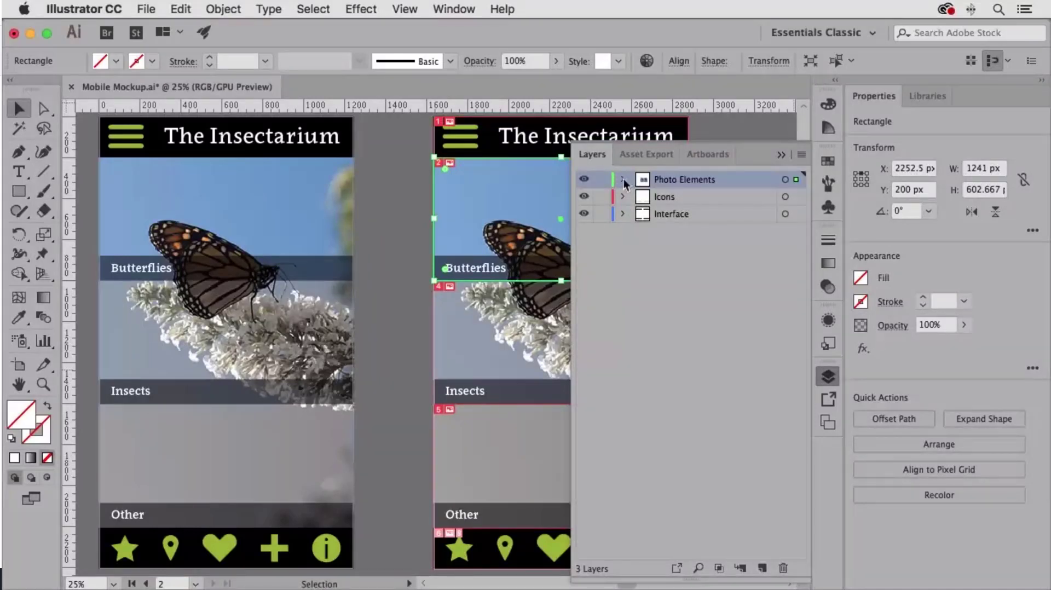
left_click(827, 379)
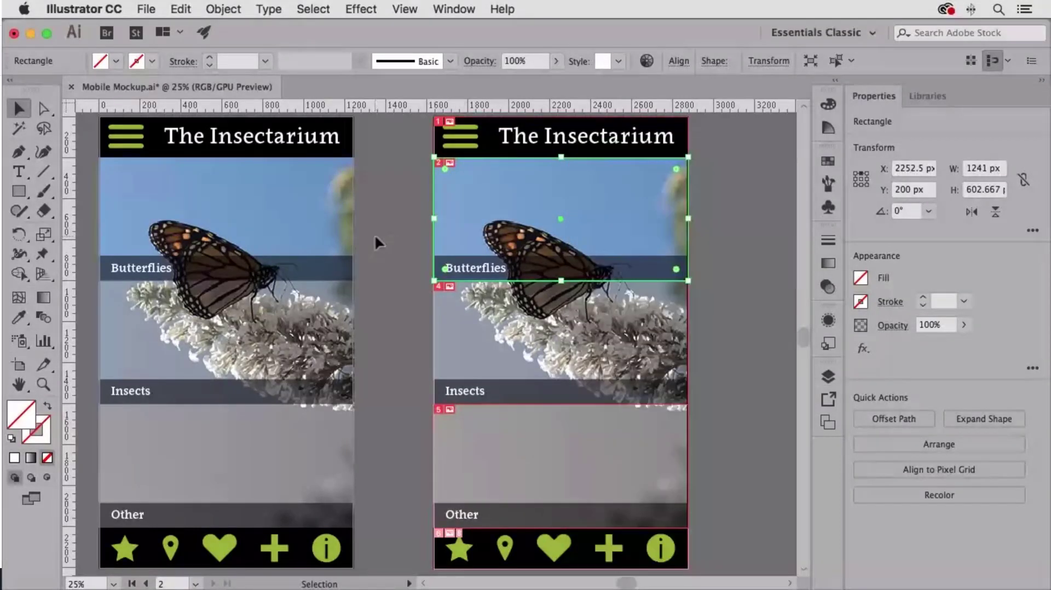
key("a")
left_click(373, 243)
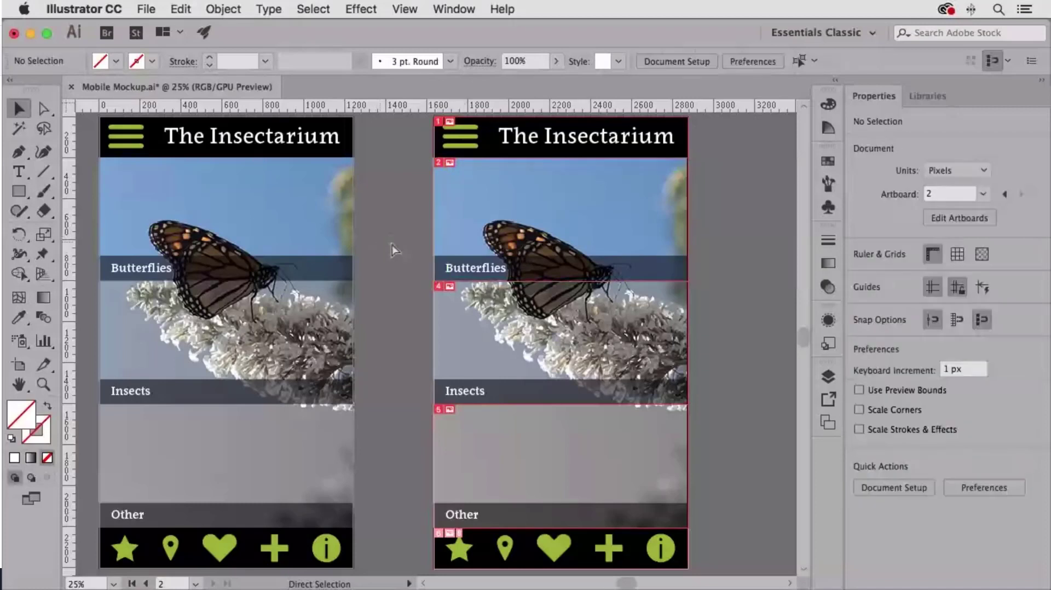
Step: Isolate the Butterfly.psd group inside the copied artboard's photo clip group and delete the butterfly photo
key("v")
left_click(435, 222)
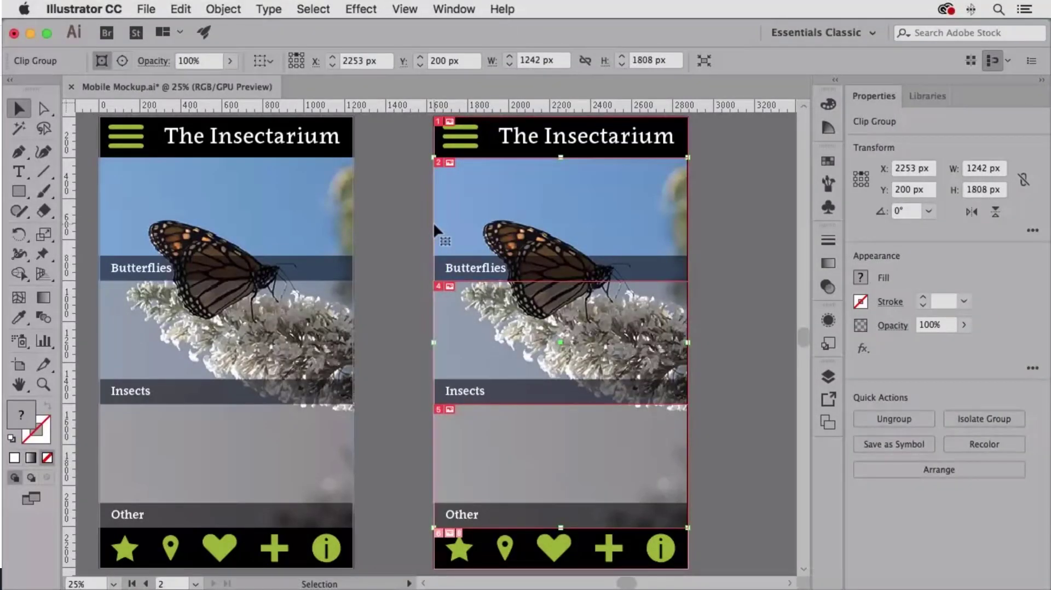
double_click(433, 222)
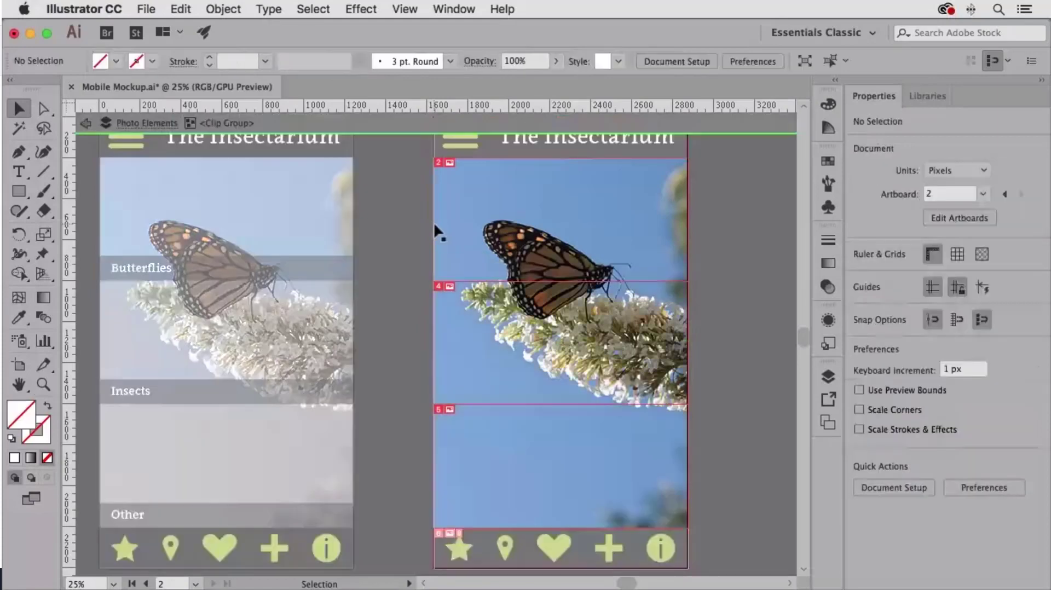
left_click(471, 222)
double_click(524, 242)
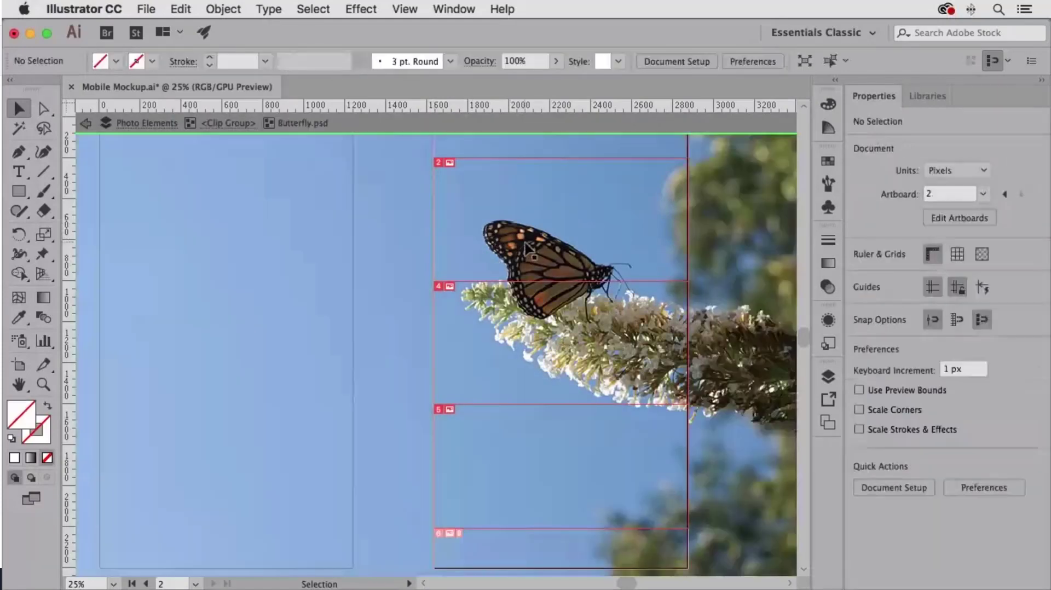
left_click(524, 242)
key("Delete")
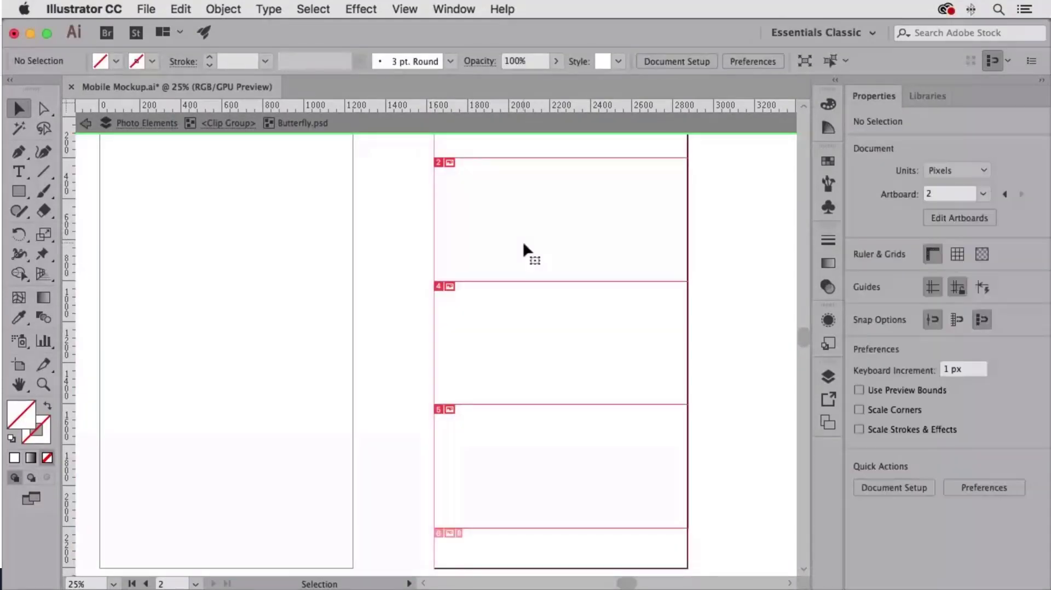
Step: Place Mantis.psd from the Desktop without linking it, over the copied artboard at about 2628 by 1753 px
key("a")
key("super+shift+p")
left_click(268, 209)
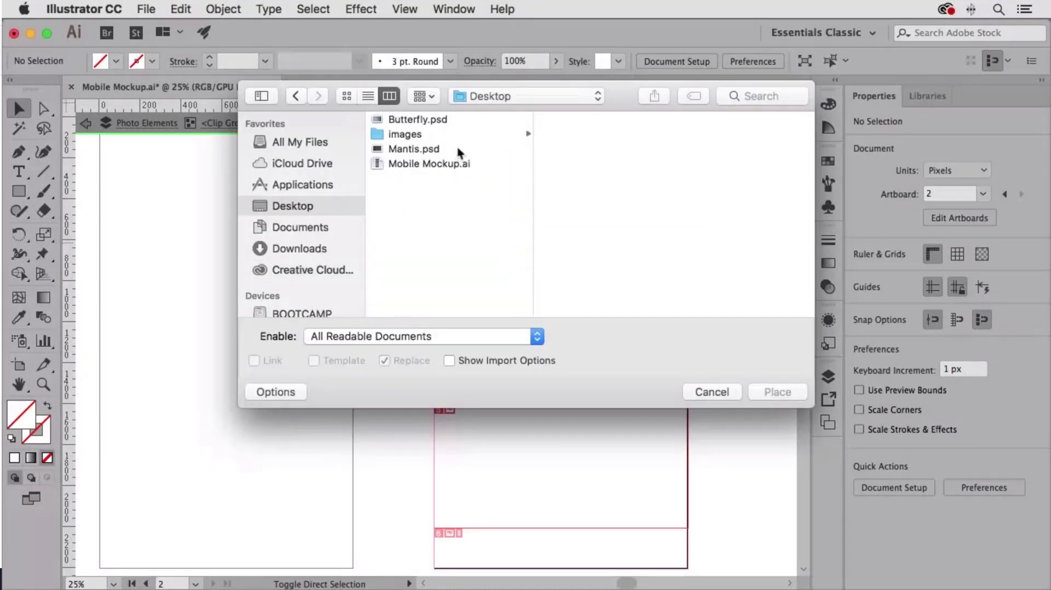
left_click(408, 150)
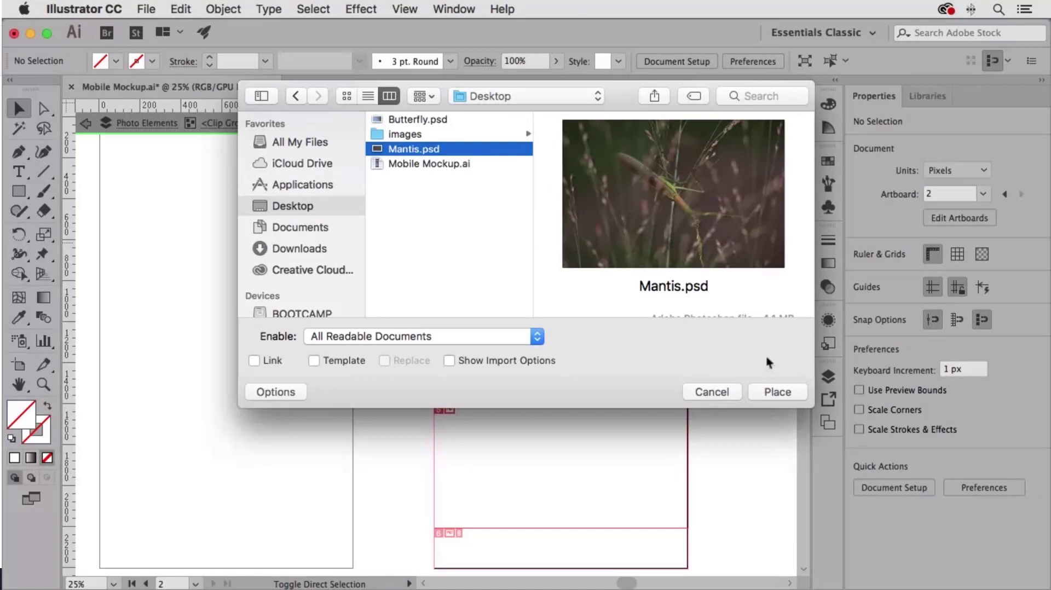
left_click(778, 393)
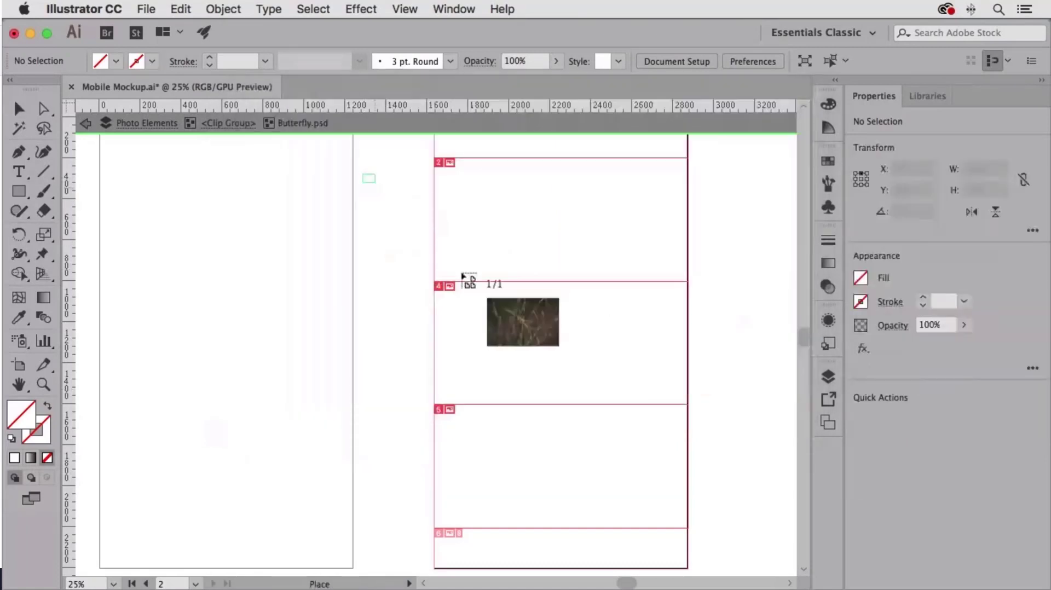
left_click_drag(689, 492, 743, 541)
key("super+minus")
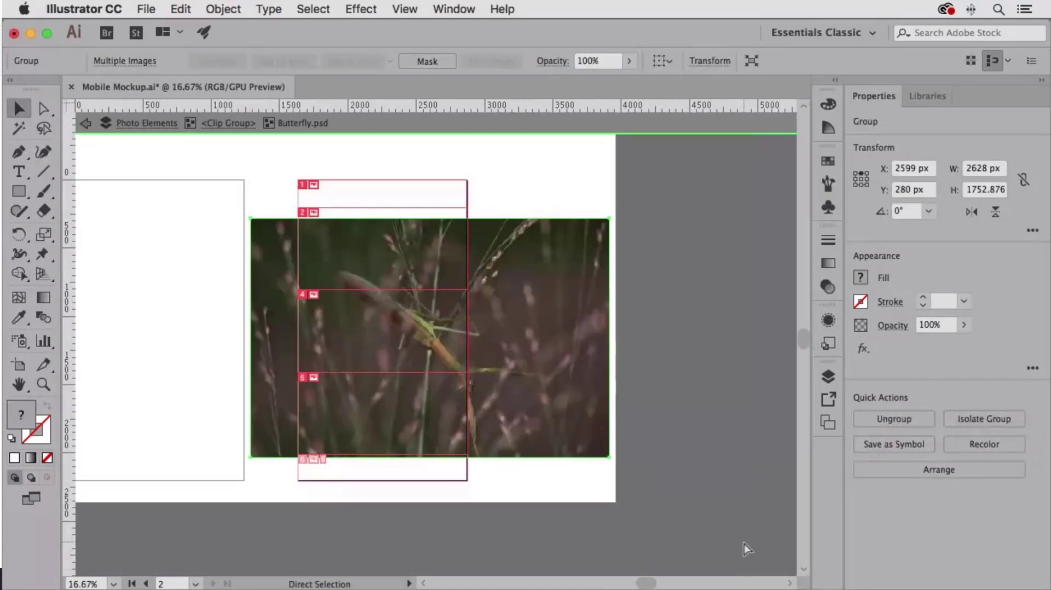
Step: Move and enlarge the mantis photo to fill the copied artboard's photo area, and leave isolation mode
left_click_drag(563, 327, 482, 292)
left_click_drag(536, 419, 600, 485)
left_click_drag(368, 314, 340, 319)
double_click(693, 345)
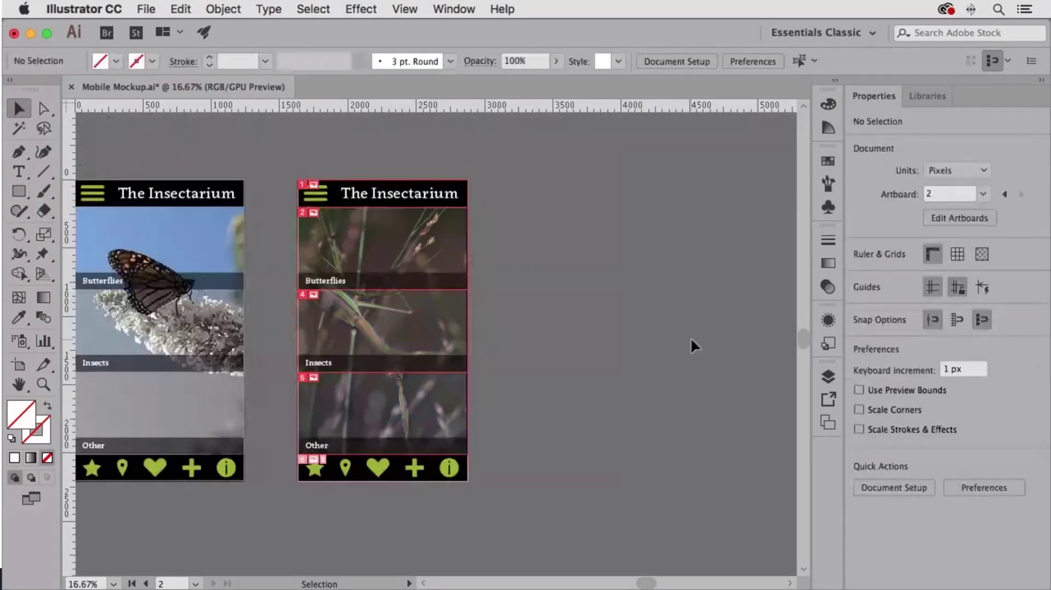
Step: Hide the slice outlines on the copied mantis artboard
key("super+equal")
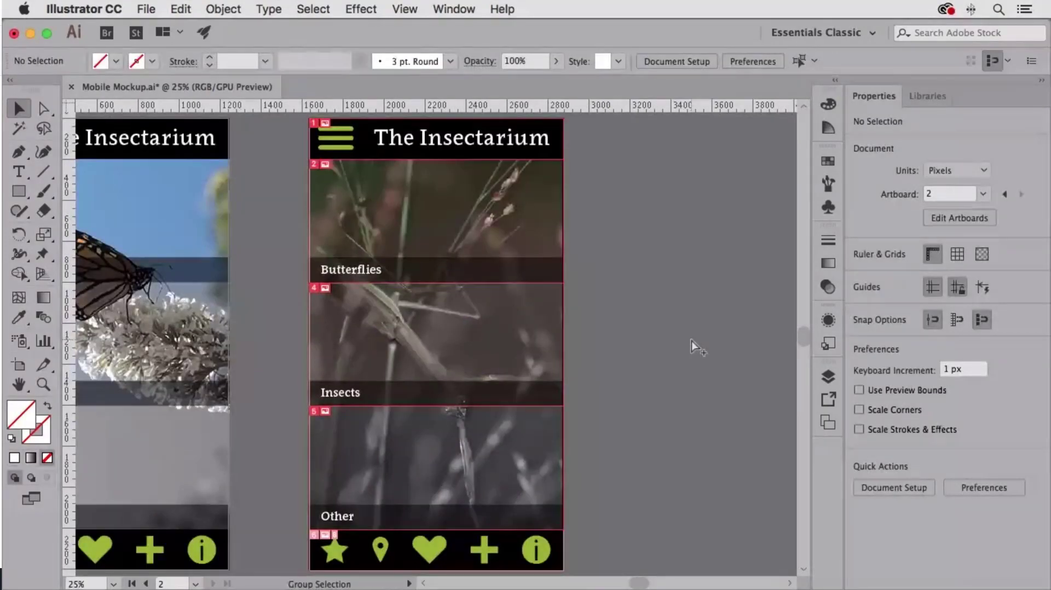
scroll(691, 341, "left", 3)
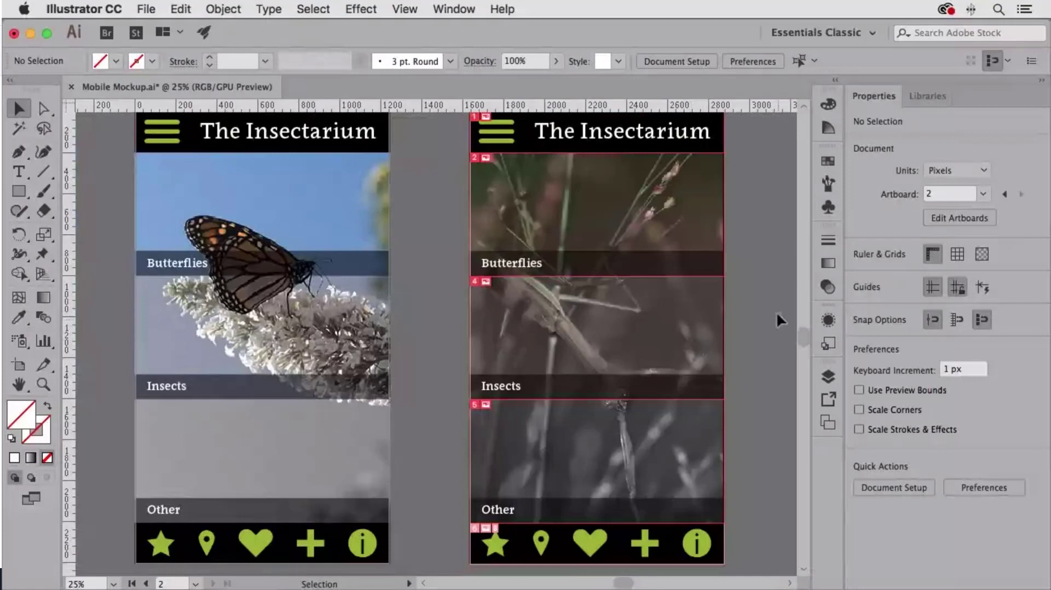
left_click(413, 8)
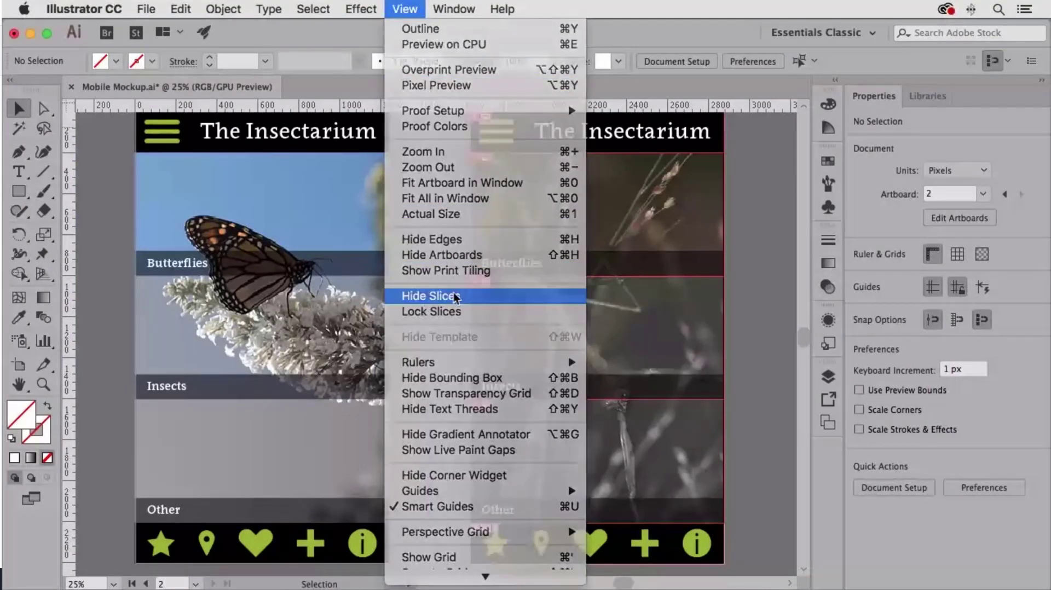
left_click(456, 296)
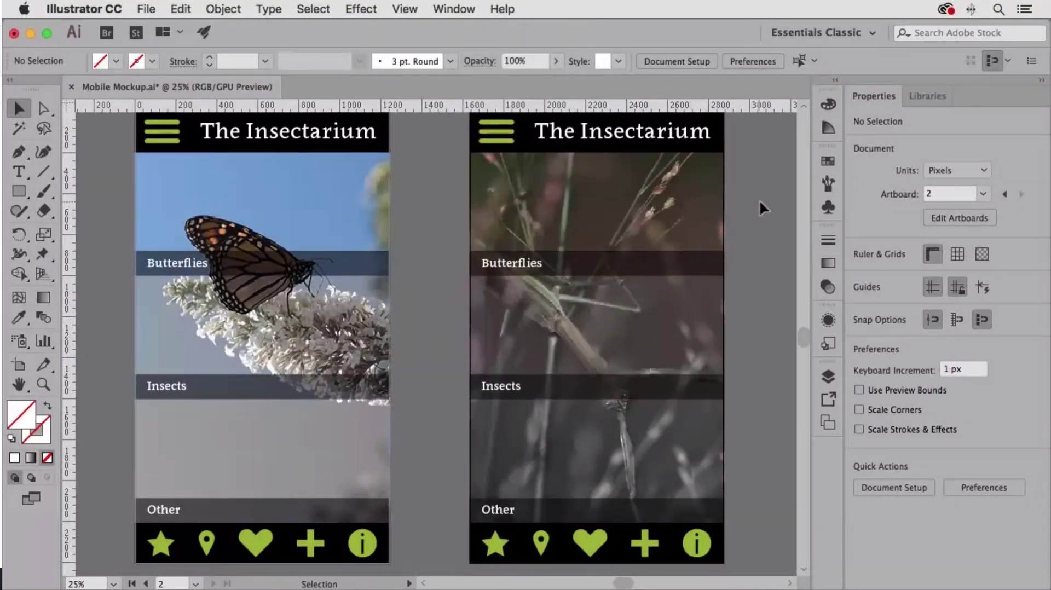
Step: Open Export for Screens and include only the second artboard in the export, leaving Artboard 1 out
left_click(146, 9)
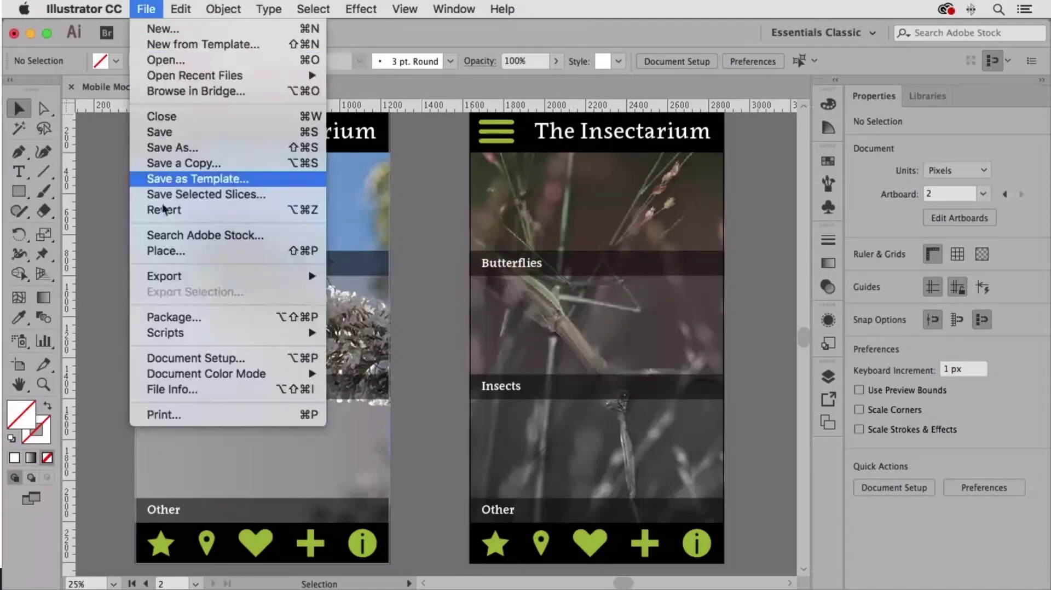
mouse_move(176, 276)
left_click(375, 276)
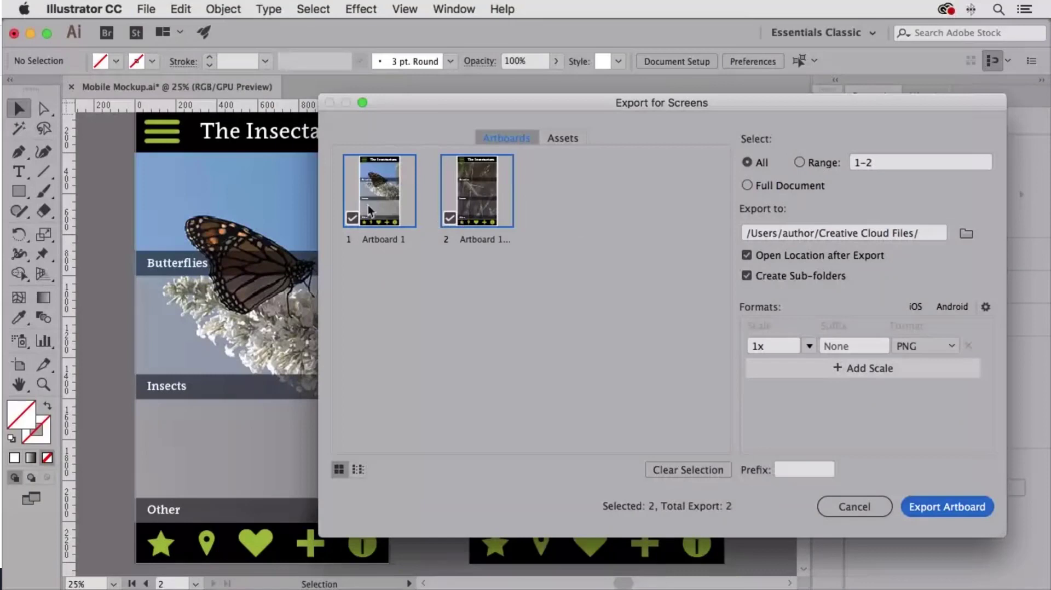
left_click(449, 220)
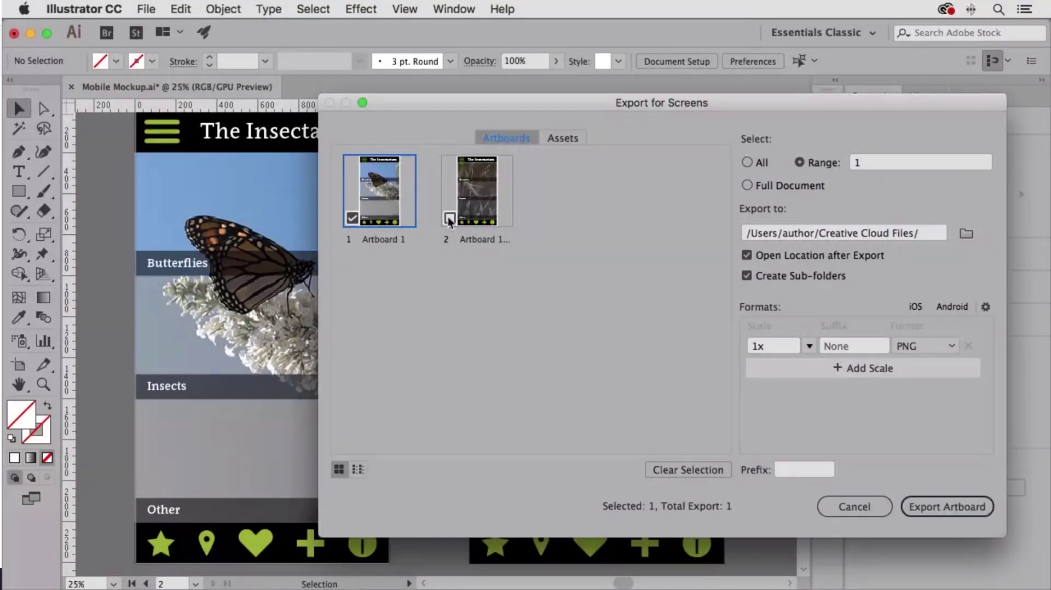
left_click(449, 219)
left_click(349, 218)
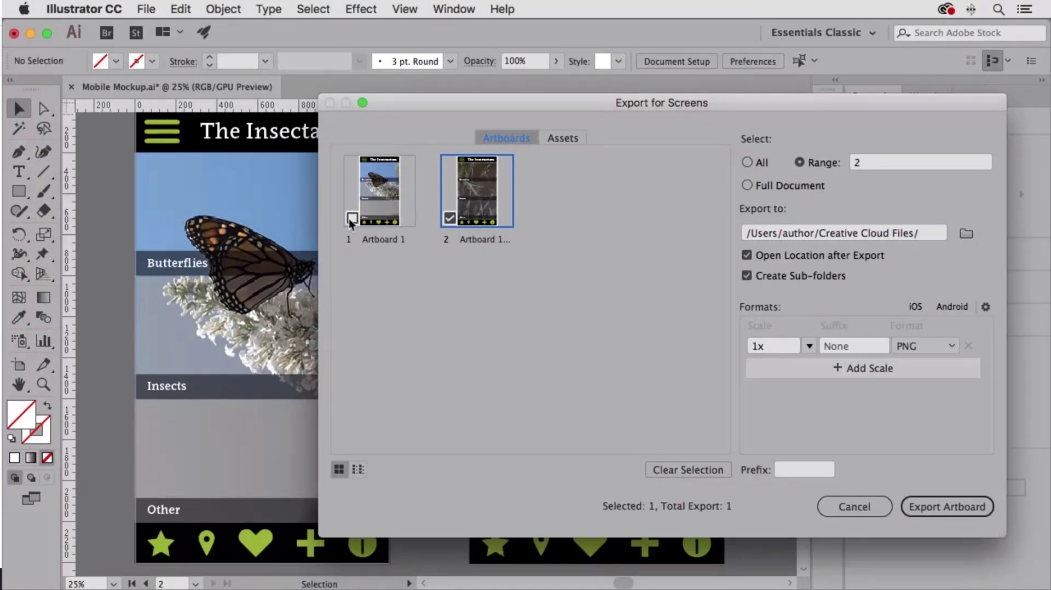
Step: Include Artboard 1 in the export alongside the second artboard, keep the 1x PNG format, and add a 2x PNG scale
left_click(350, 219)
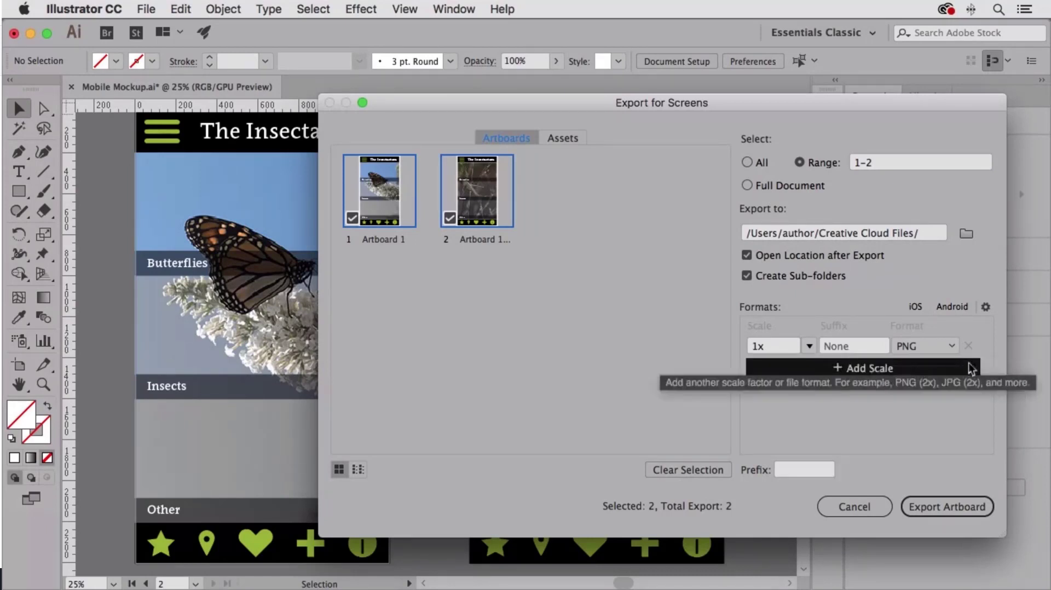
left_click(952, 346)
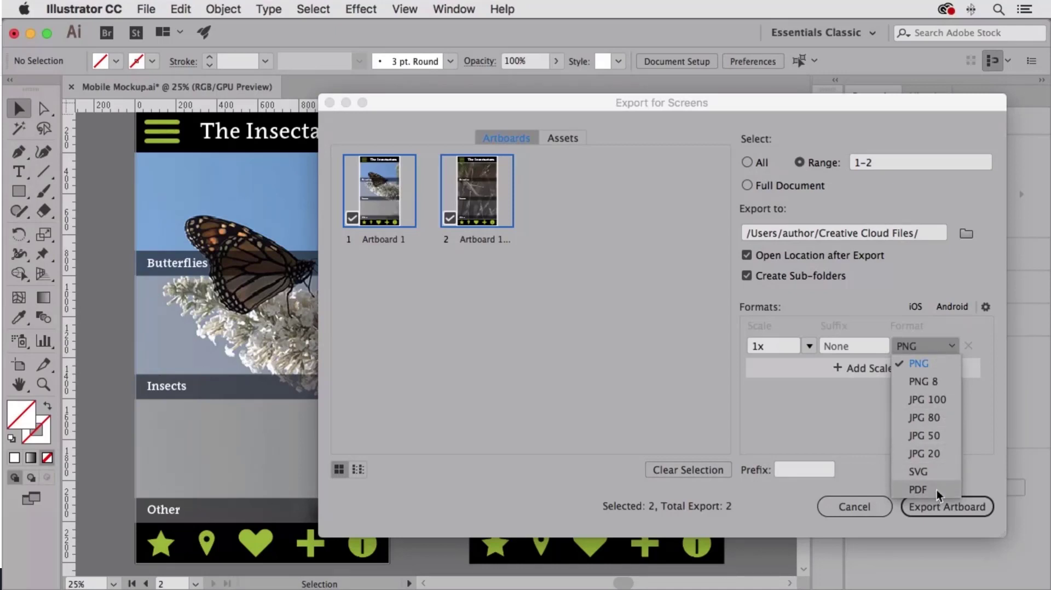
left_click(875, 300)
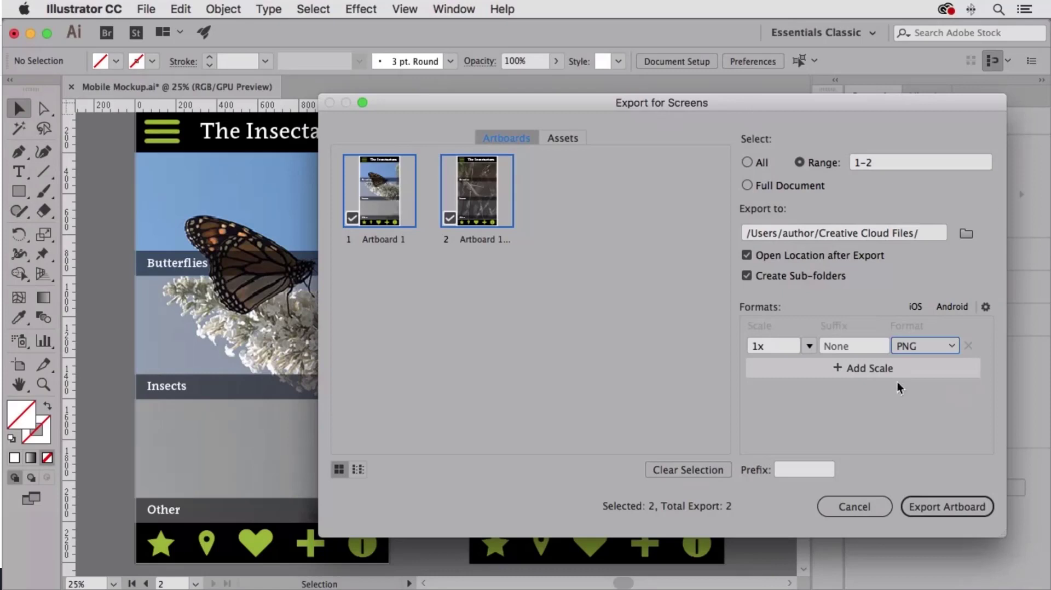
left_click(872, 373)
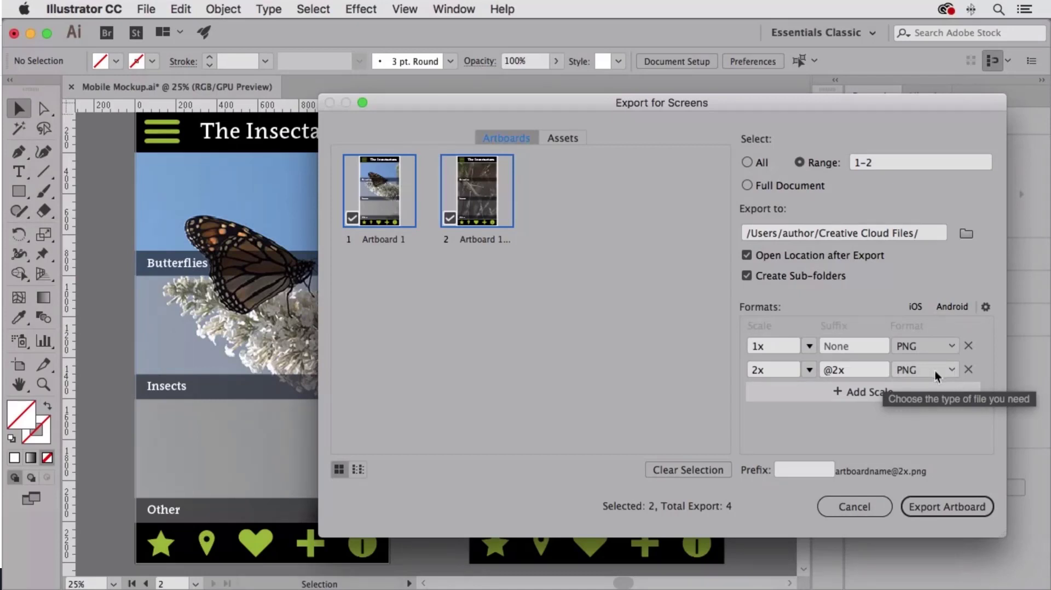
Step: Switch from artboard export to the Asset Export panel and add the mantis artboard's star icon as an asset
left_click(572, 140)
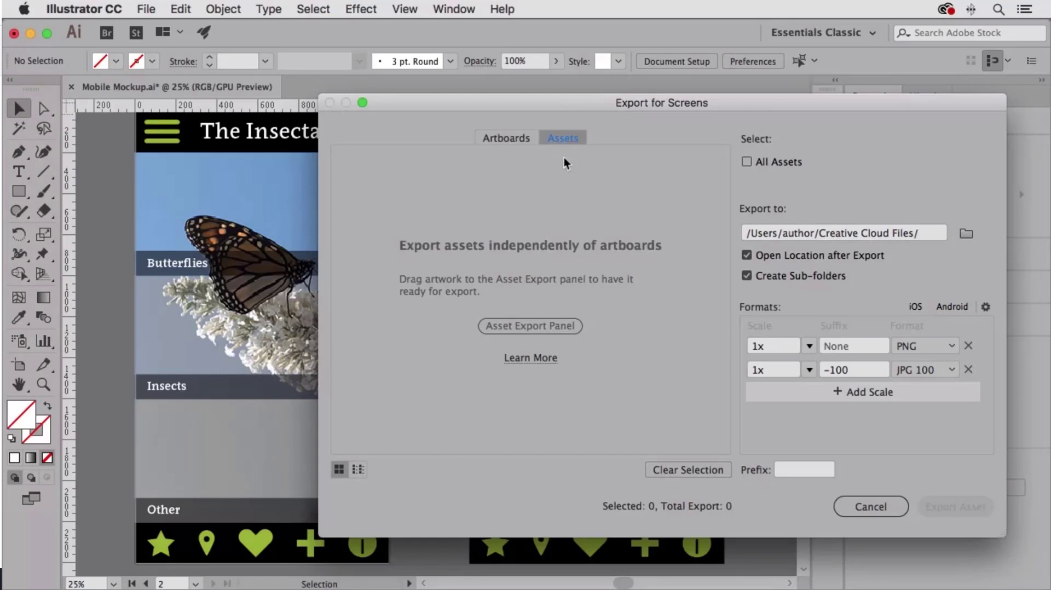
left_click(515, 328)
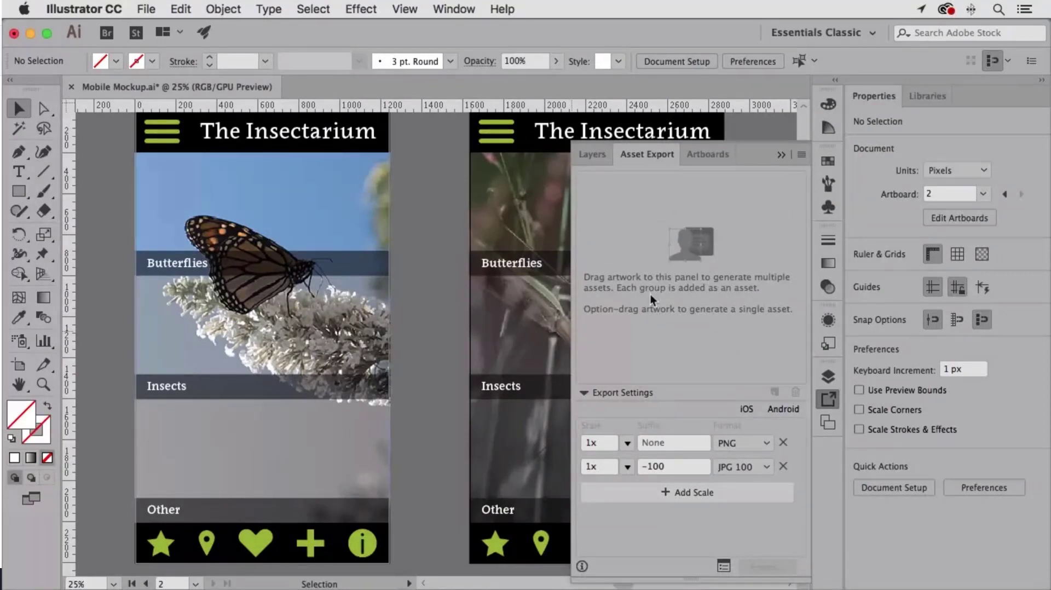
key("space")
left_click_drag(510, 298, 269, 258)
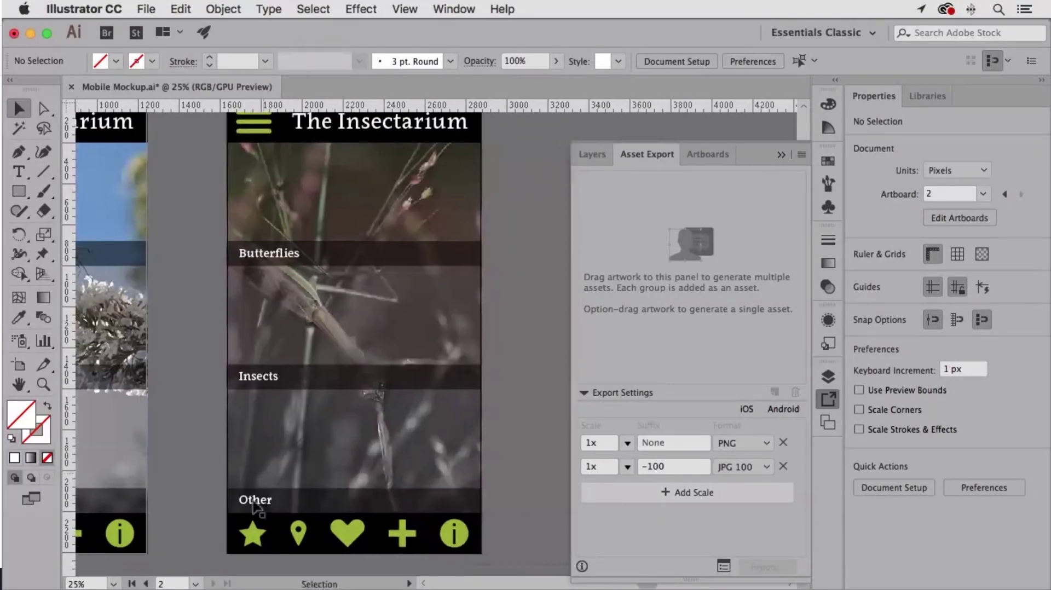
left_click(254, 537)
left_click_drag(254, 538, 648, 265)
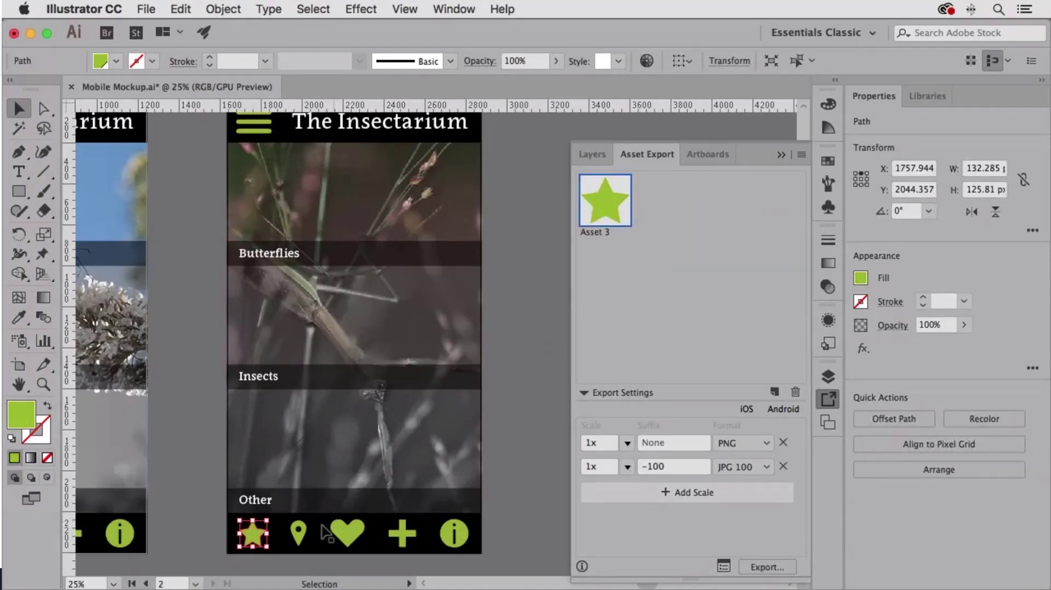
Step: Add the pin, heart, plus and info icons from the mantis artboard's footer as separate export assets
left_click(298, 537)
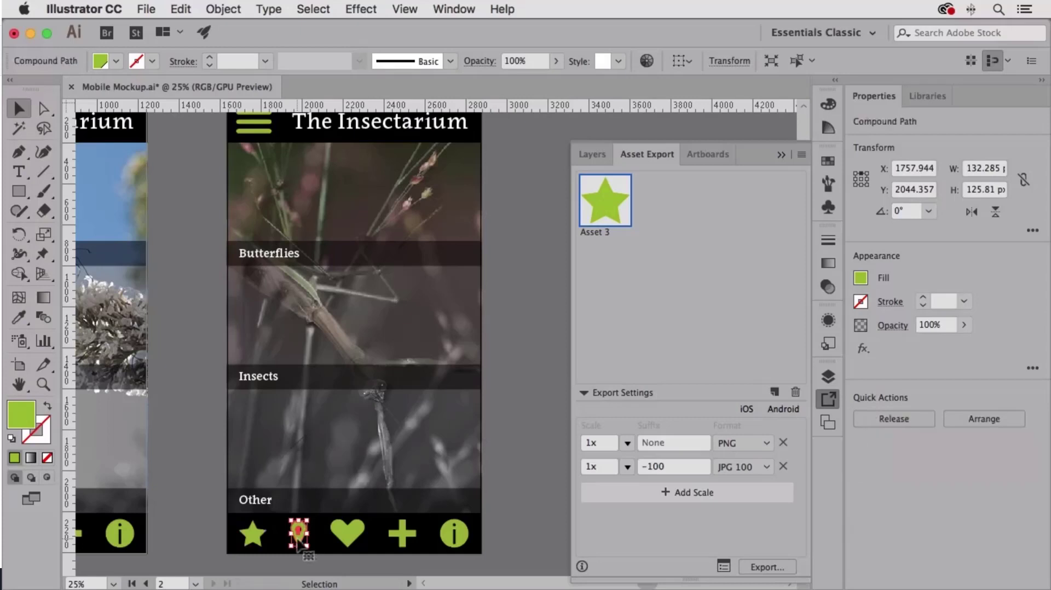
left_click(351, 536, "shift")
left_click(404, 538, "shift")
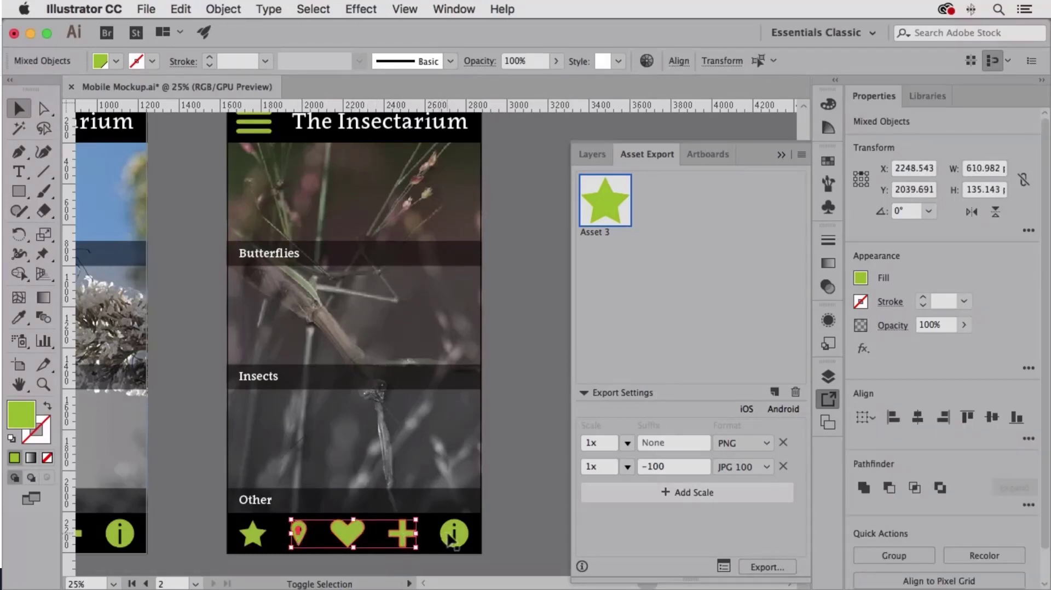
left_click(453, 534, "shift")
left_click_drag(453, 534, 698, 344)
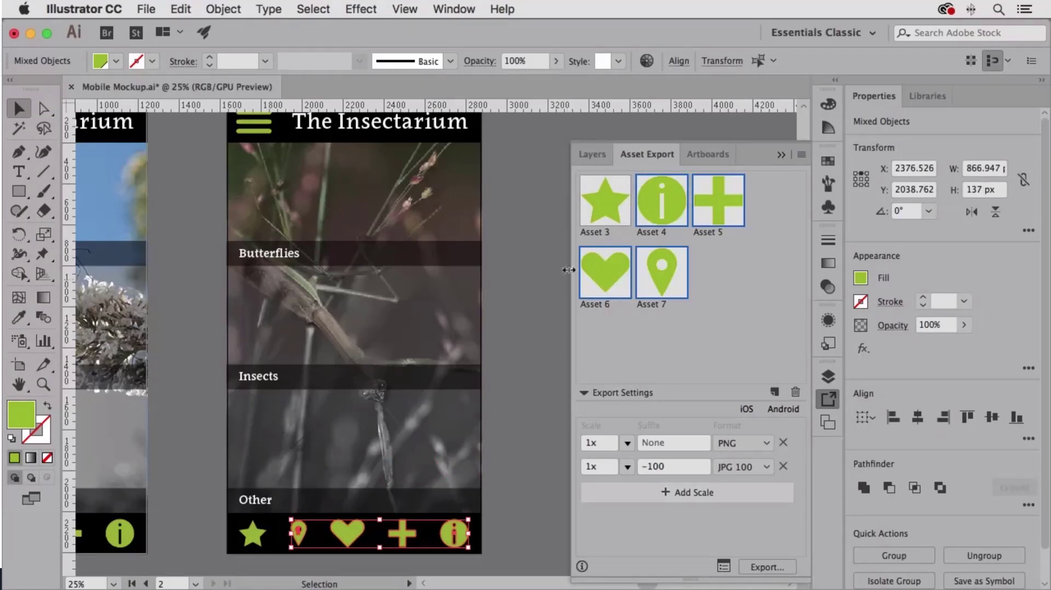
scroll(517, 260, "up", 3)
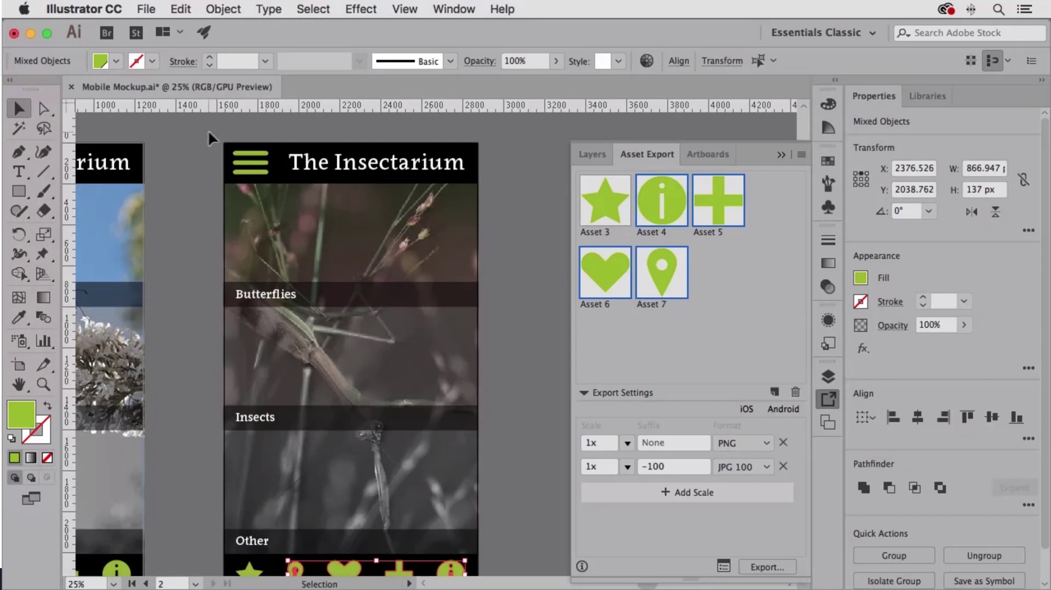
left_click(275, 178)
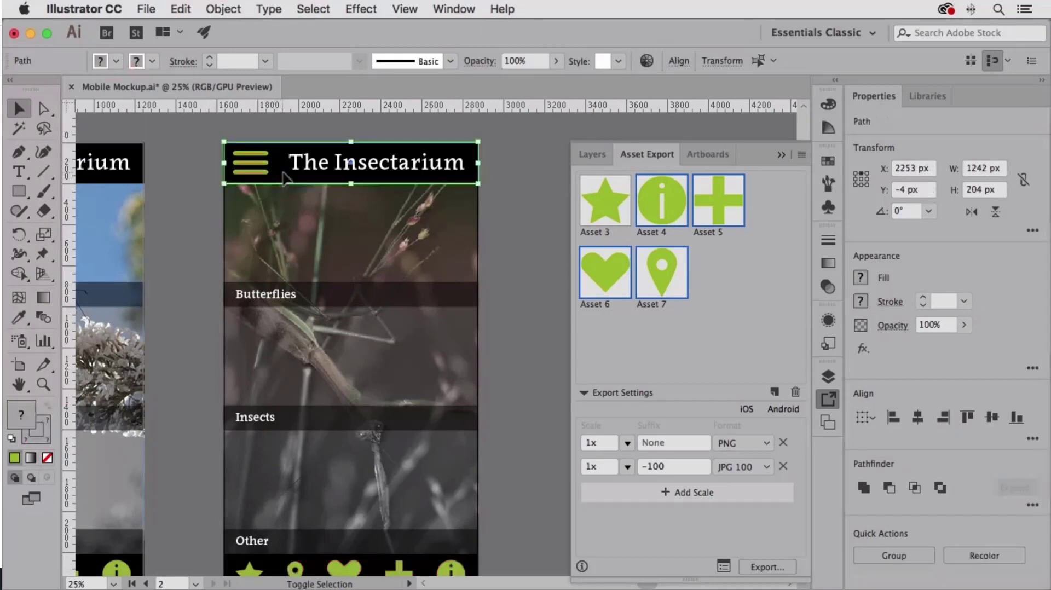
left_click(284, 174, "shift")
left_click(282, 174, "shift")
left_click(281, 173, "shift")
left_click(246, 136)
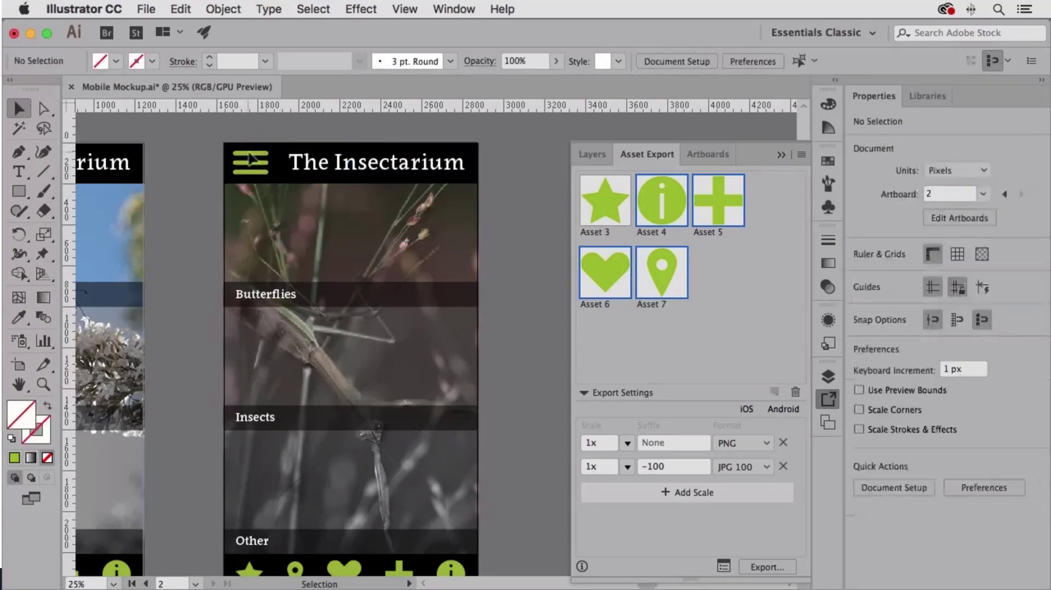
Step: Add the three green menu lines in the mantis artboard's header as one combined asset, deleting the separately added line assets
left_click(247, 149)
left_click(248, 154)
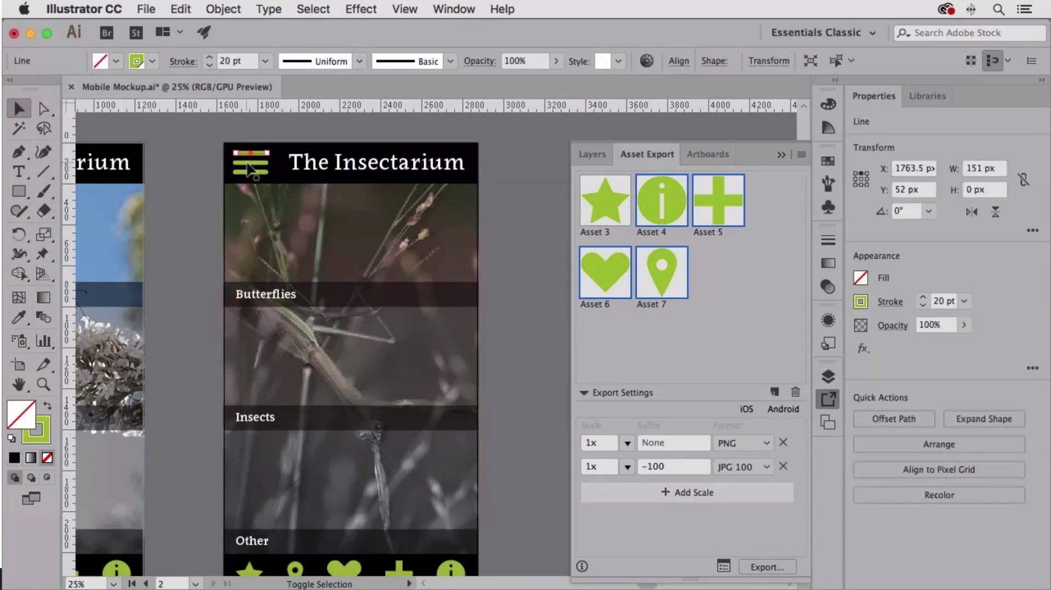
left_click(252, 164, "shift")
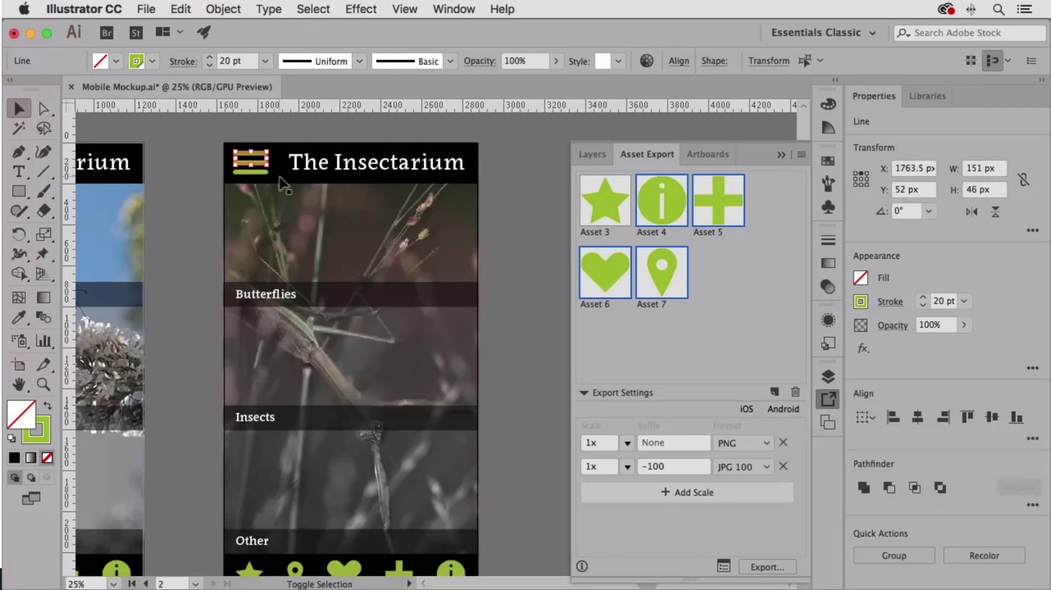
left_click(263, 178, "shift")
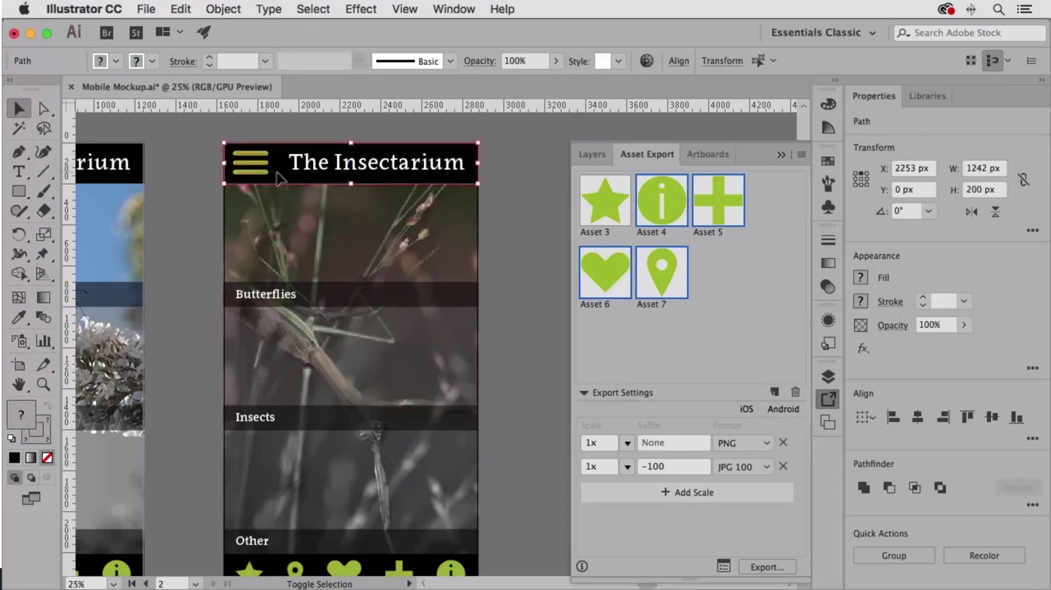
left_click(279, 178, "shift")
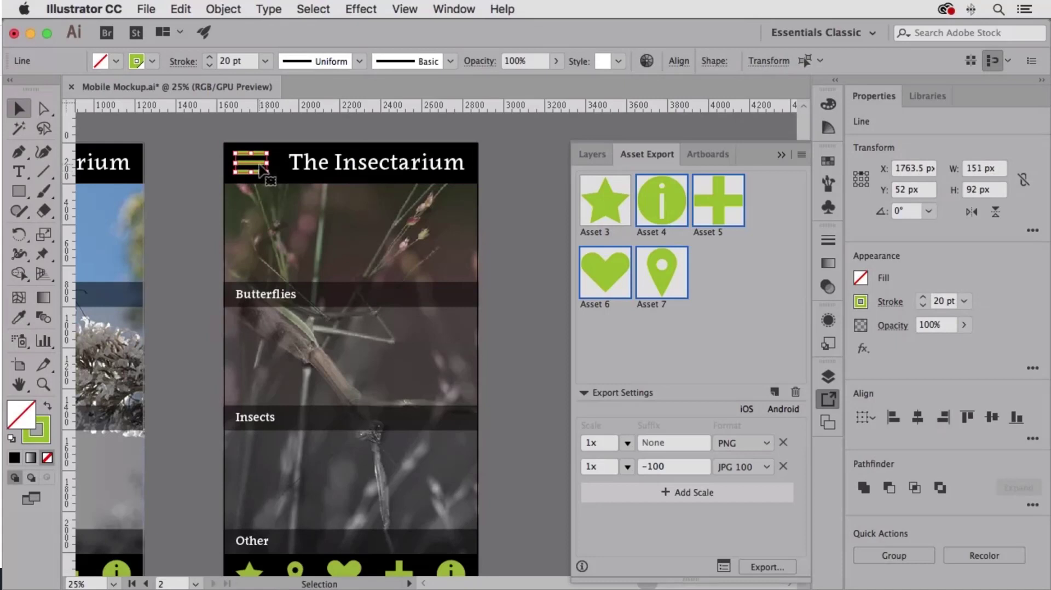
left_click_drag(257, 174, 761, 332)
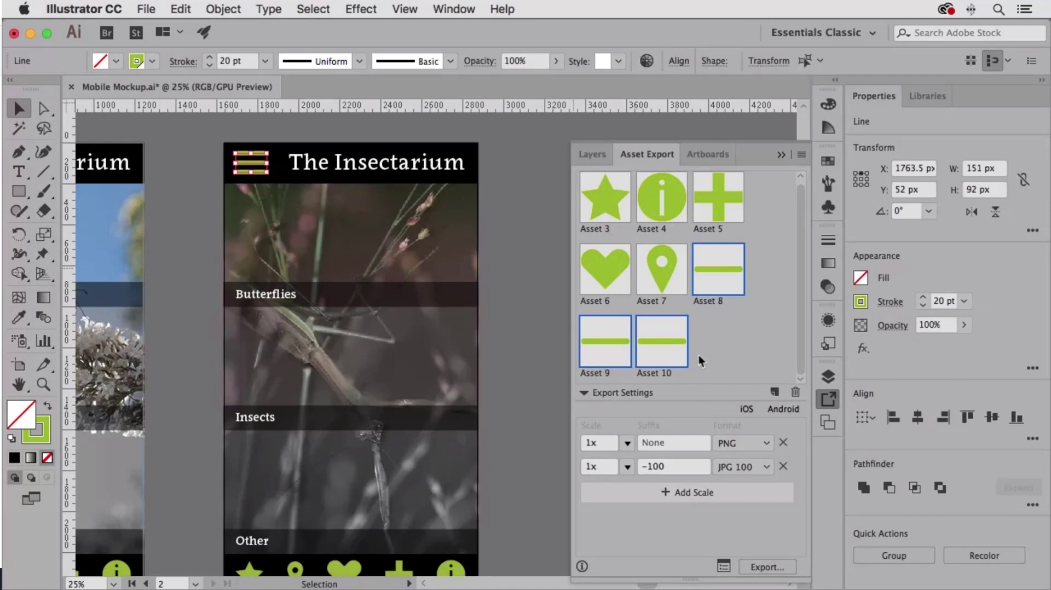
key("Delete")
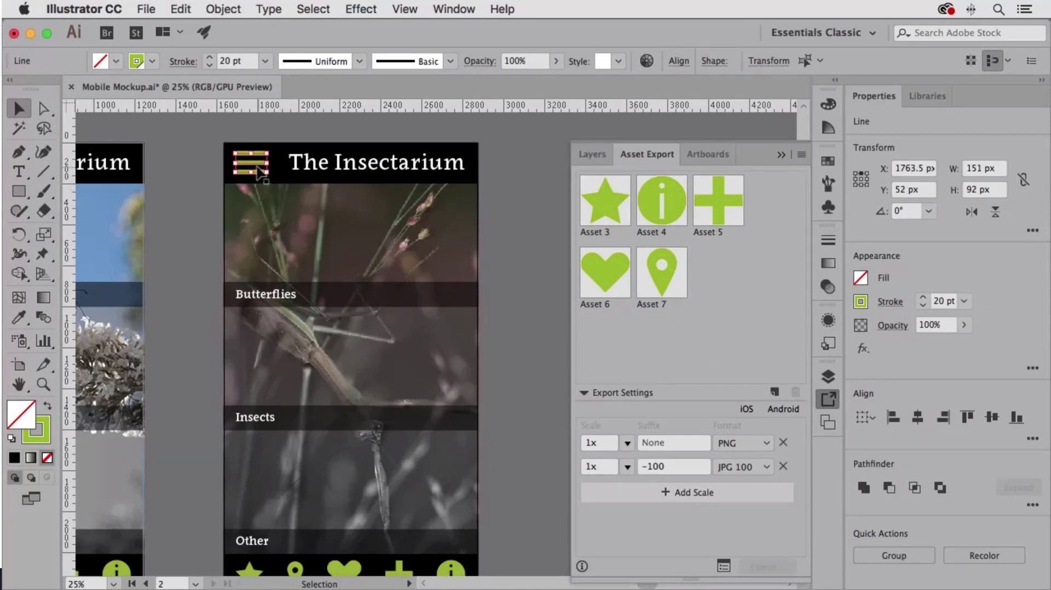
left_click_drag(261, 169, 762, 334)
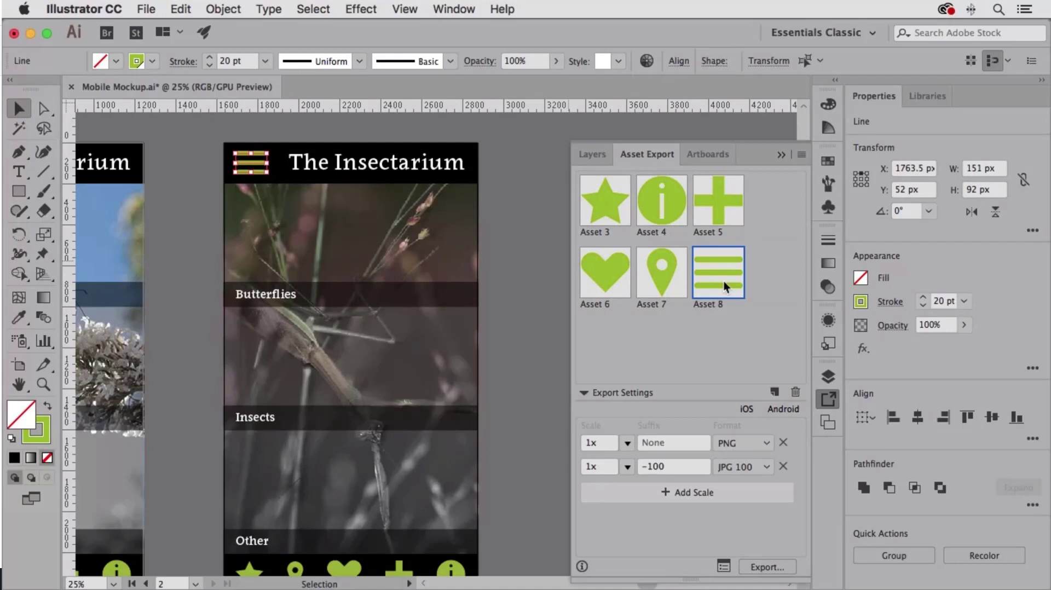
left_click(499, 263)
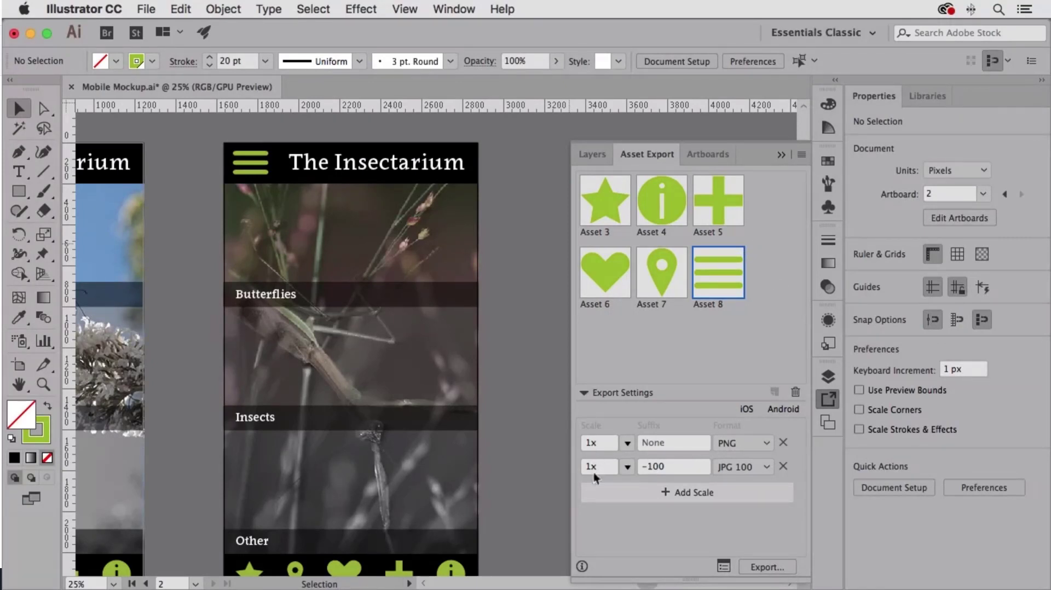
Step: Select all the collected icon assets for export and remove the JPG 100 format, leaving only 1x PNG
left_click(608, 213)
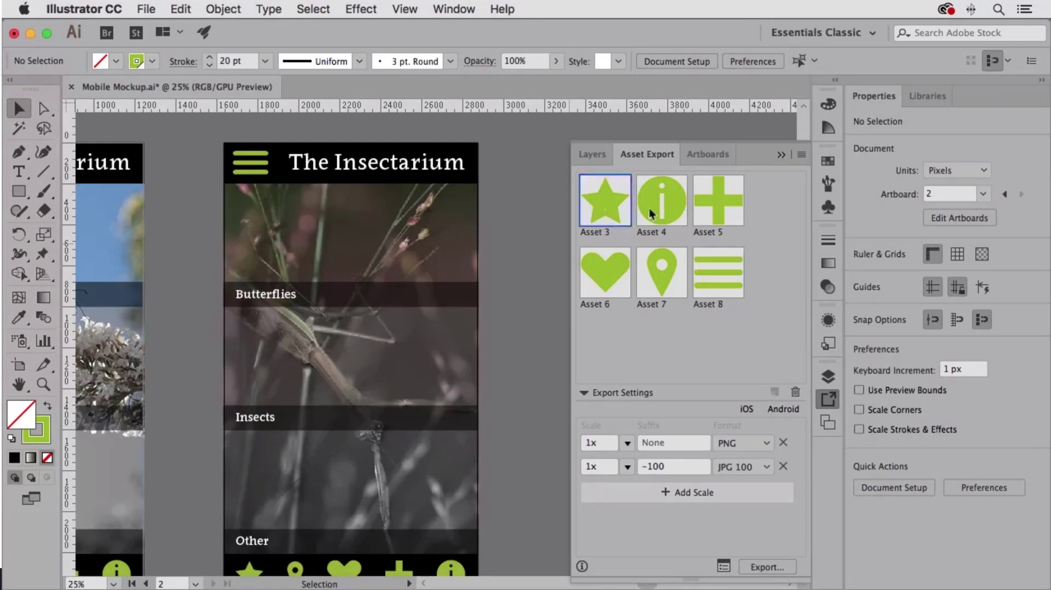
left_click(672, 208, "shift")
left_click(735, 207, "shift")
left_click(727, 271, "shift")
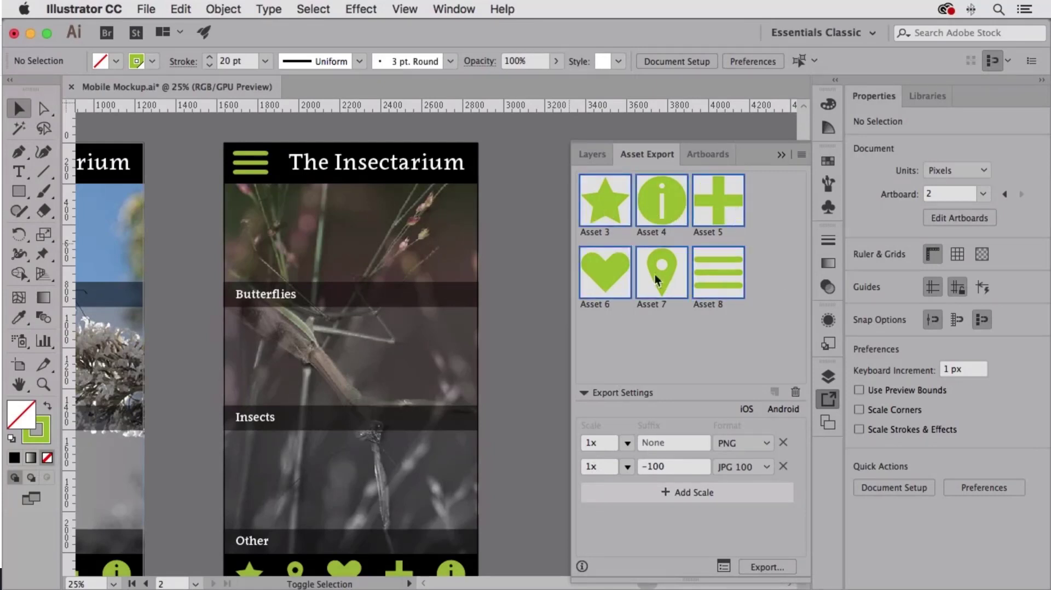
left_click(783, 468)
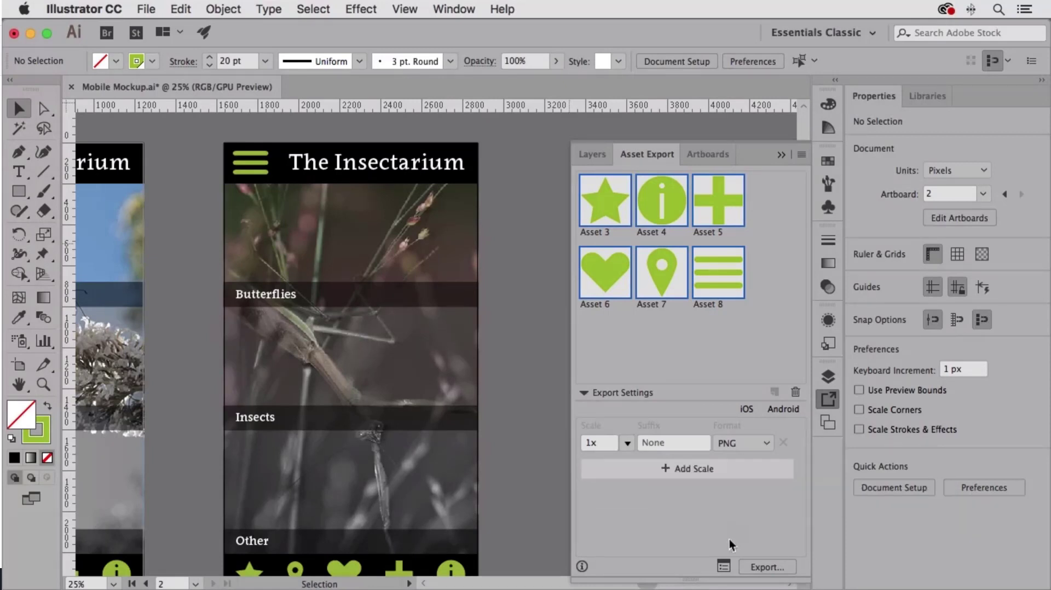
Step: Open Export for Screens for the selected assets, check the artboards view, and return to the assets
left_click(723, 567)
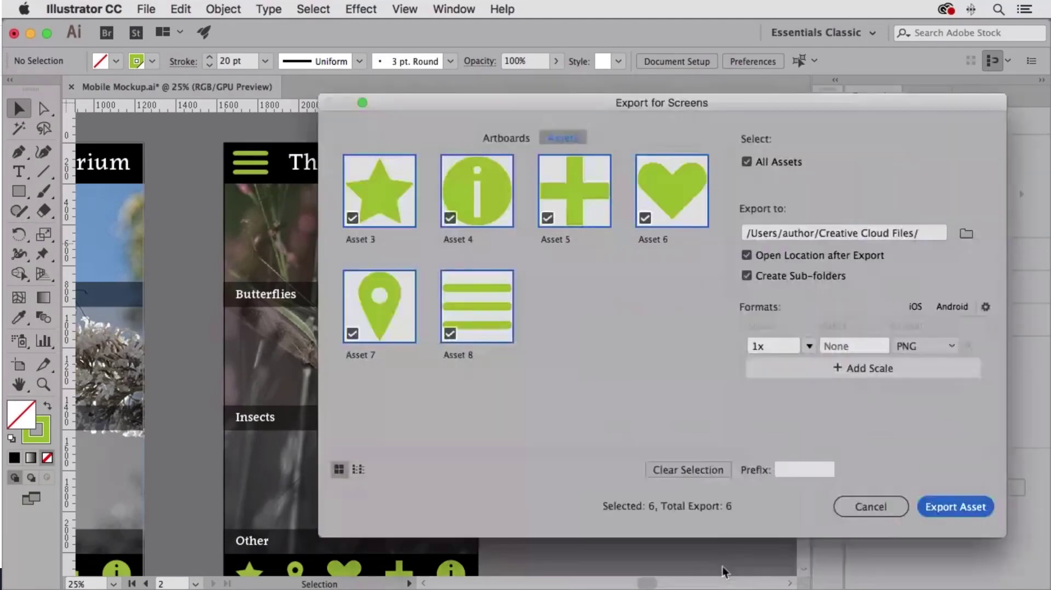
left_click_drag(679, 104, 509, 105)
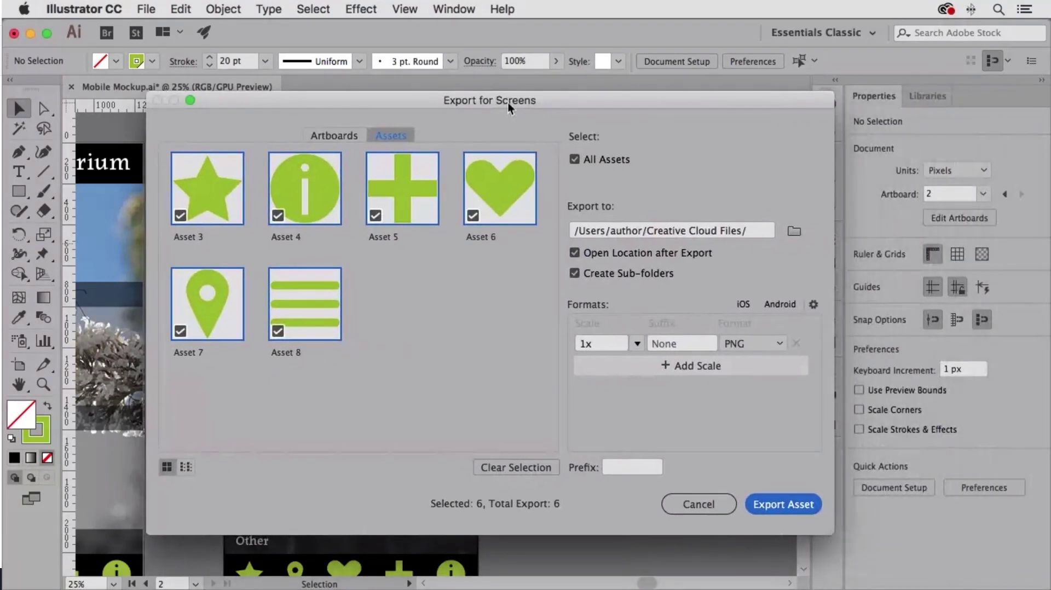
left_click(339, 136)
left_click(390, 136)
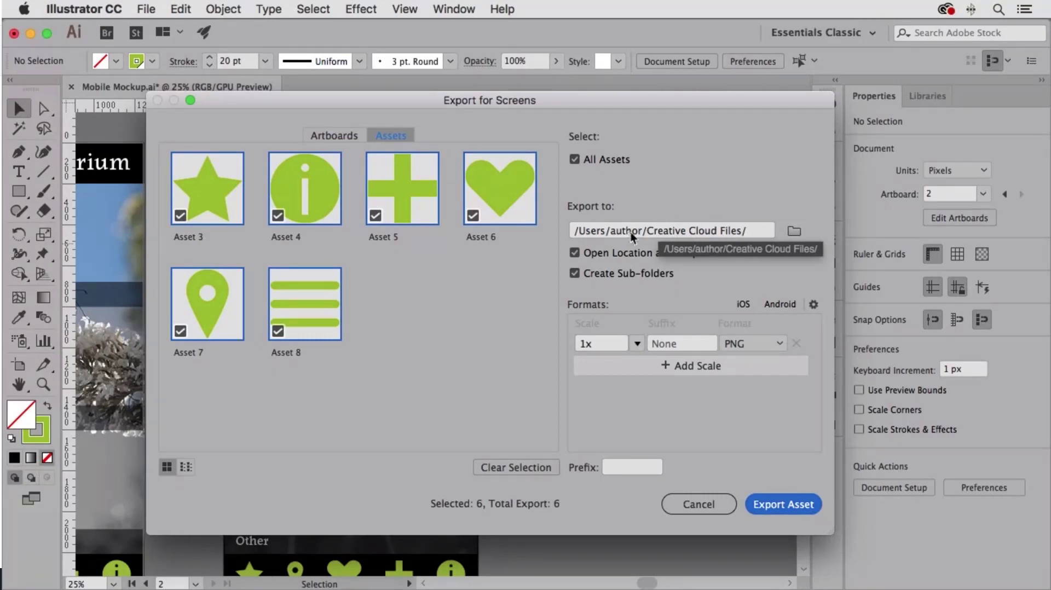
Step: Create a folder named Assets on the Desktop and set it as the export location
left_click(794, 231)
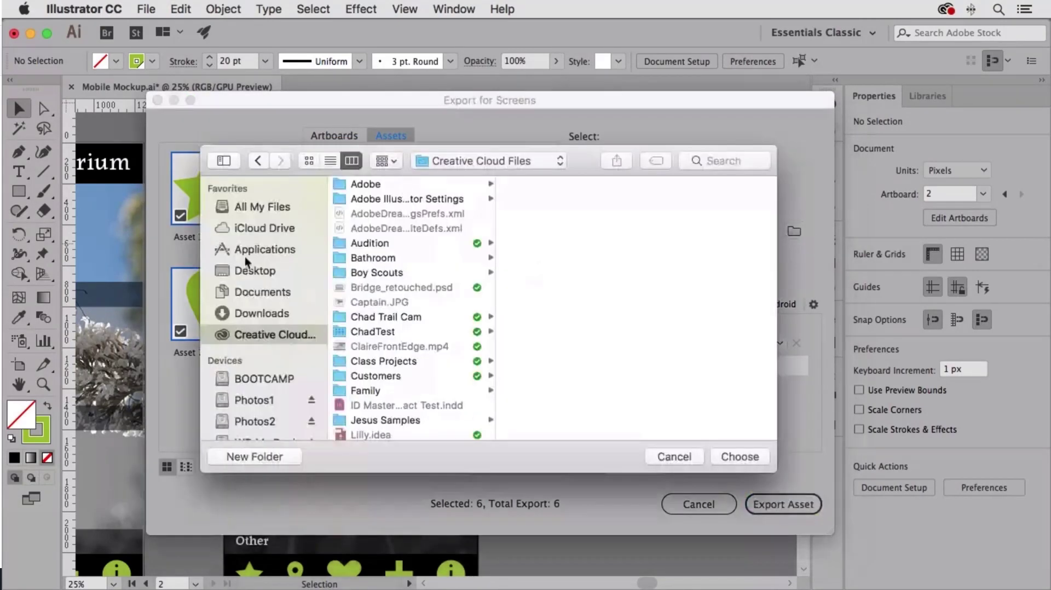
left_click(249, 271)
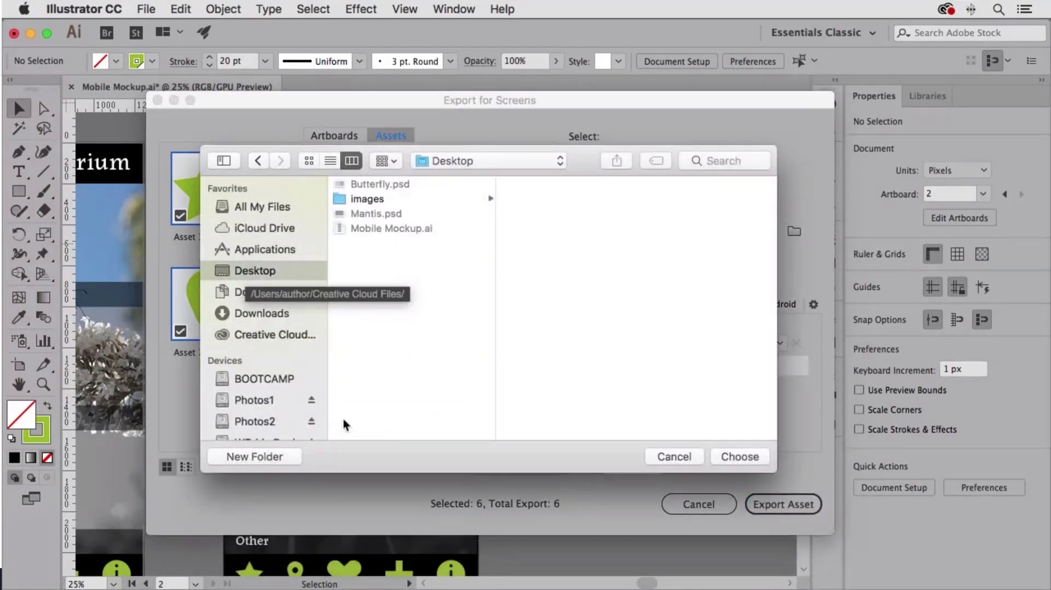
left_click(271, 457)
type("Assets")
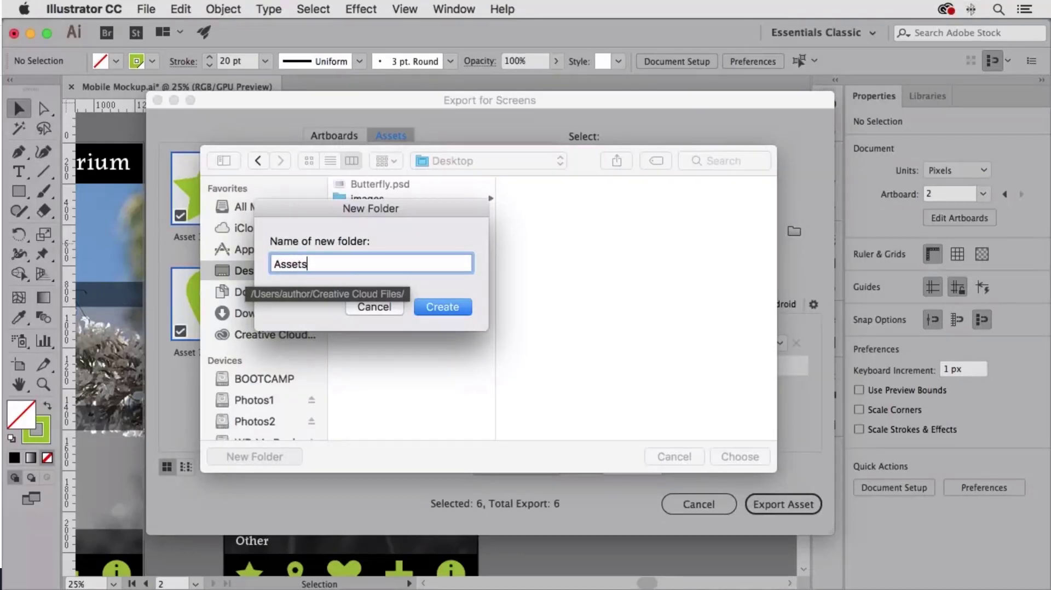
key("Return")
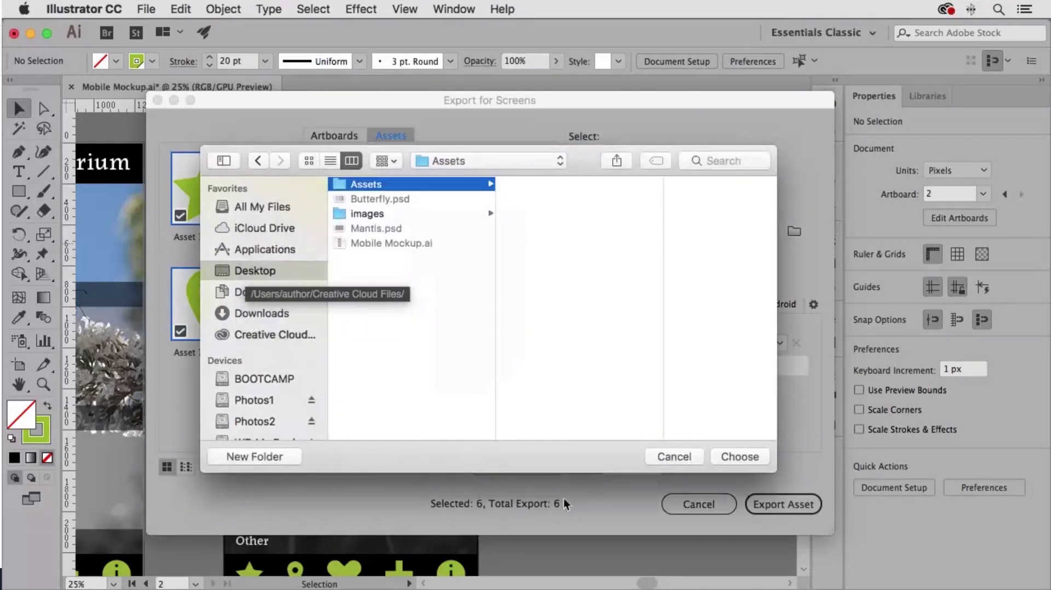
left_click(750, 454)
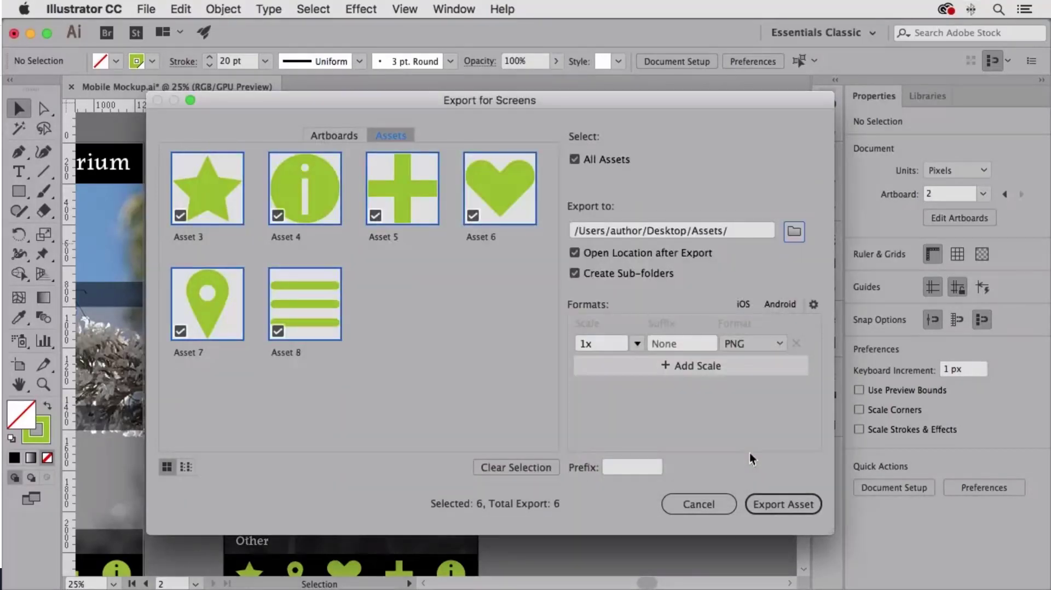
Step: Export the icon assets and open the 1x subfolder to check the exported files
left_click(790, 504)
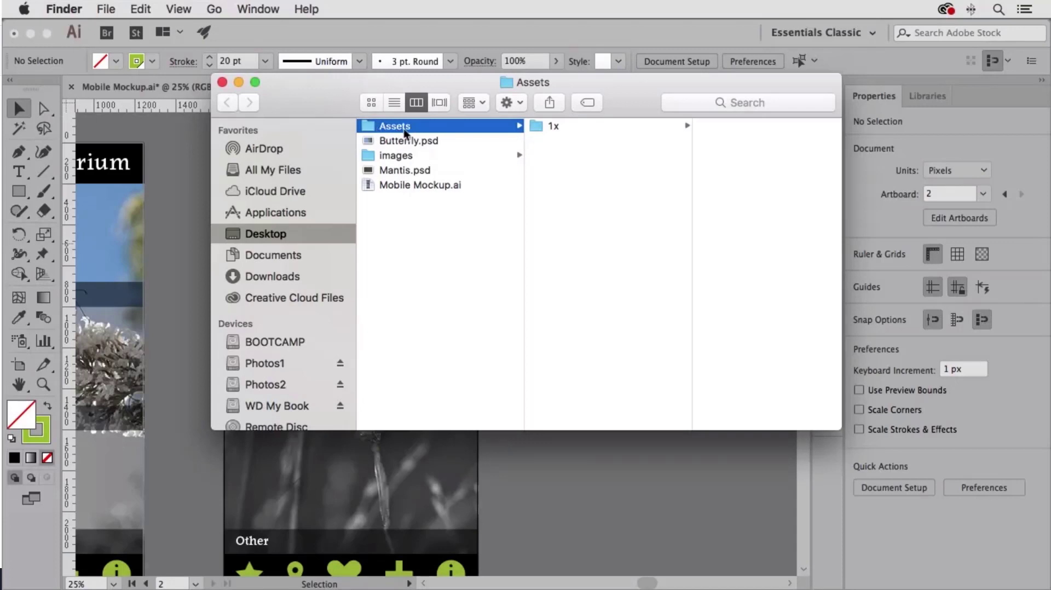
left_click(540, 127)
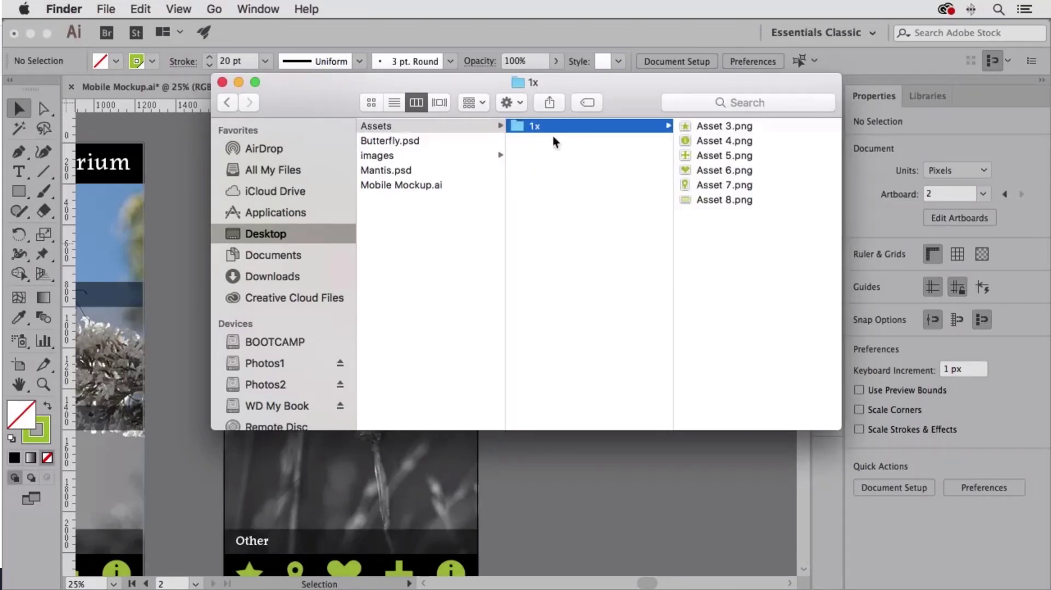
Step: Select the six exported icon files, Asset 3.png to Asset 8.png, and look through them in Quick Look
left_click(728, 127)
left_click(560, 202, "shift")
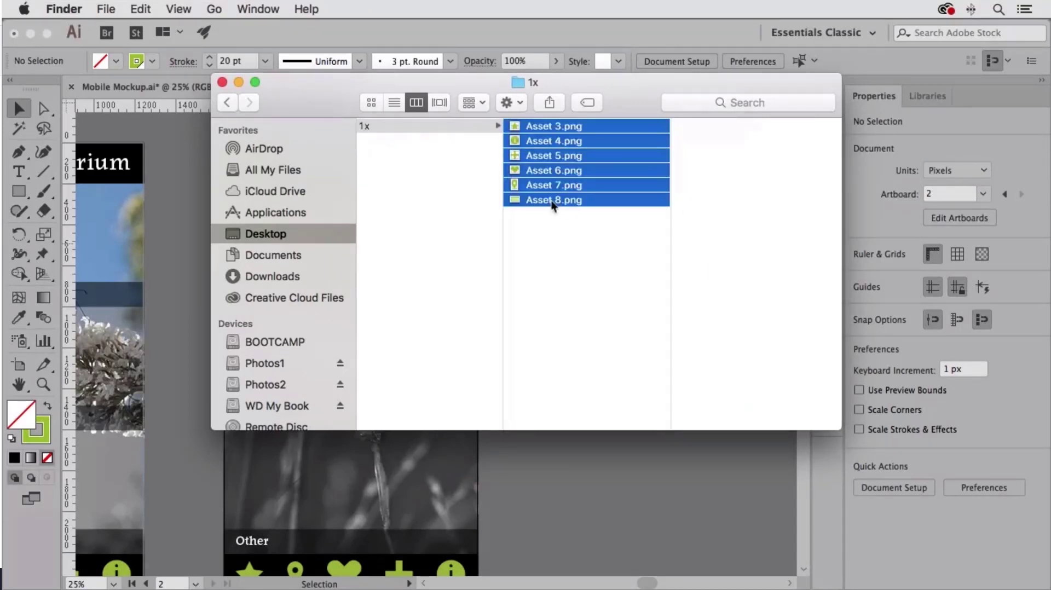
key("space")
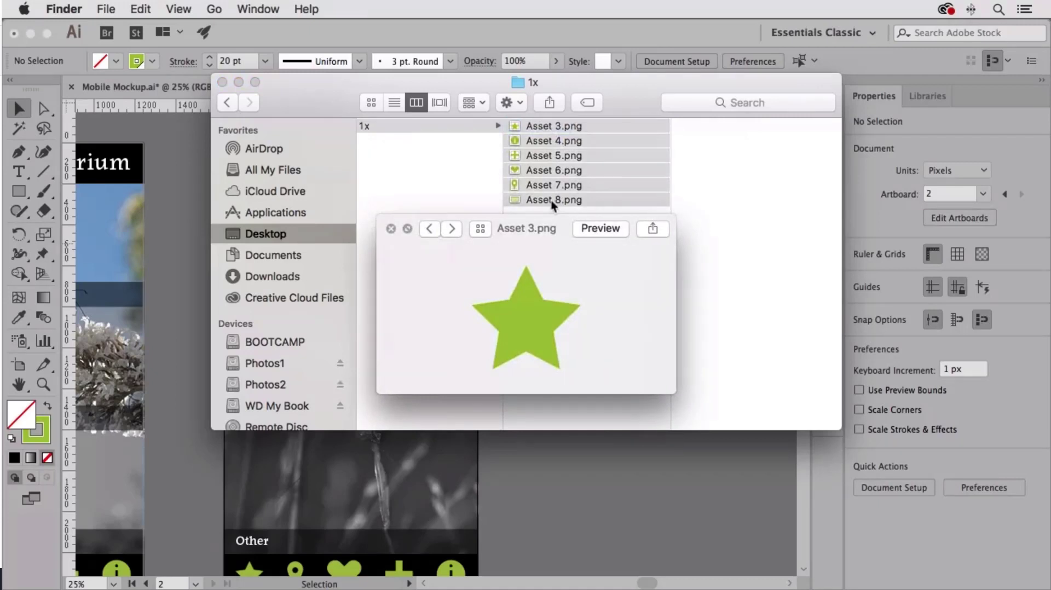
key("Right")
key("Right")
key("Right")
key("Right")
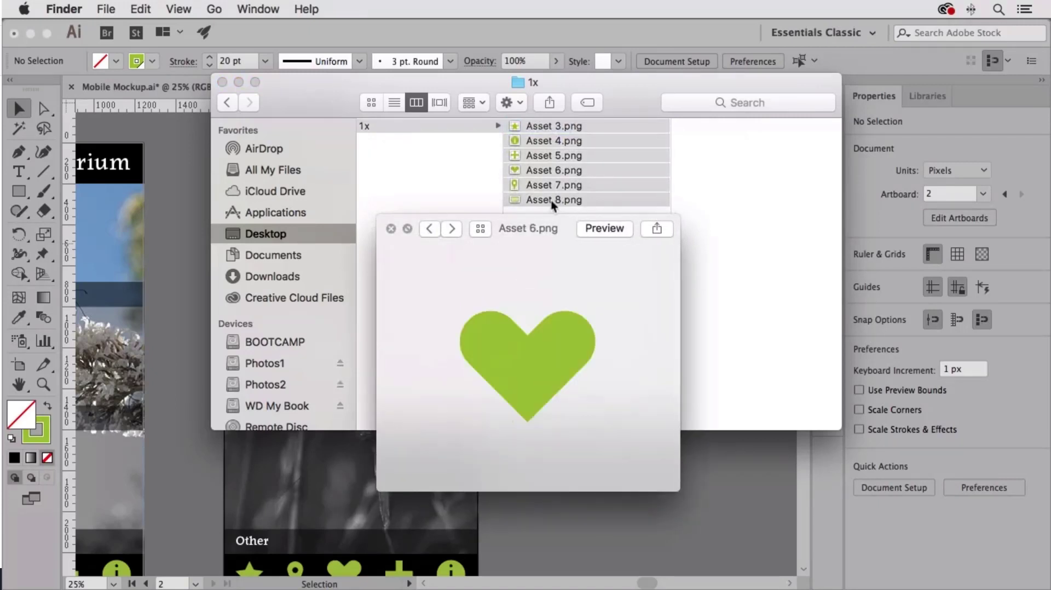
key("Right")
key("space")
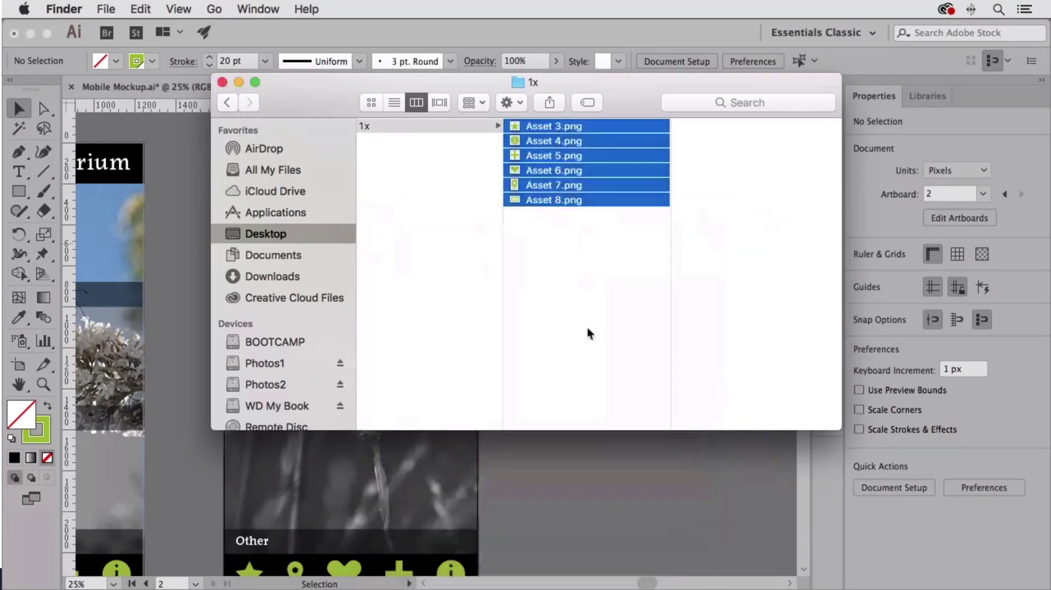
Step: Switch back to Illustrator and export artboards 1-2 as 1x PNG files to the Assets folder using Export for Screens
left_click(576, 445)
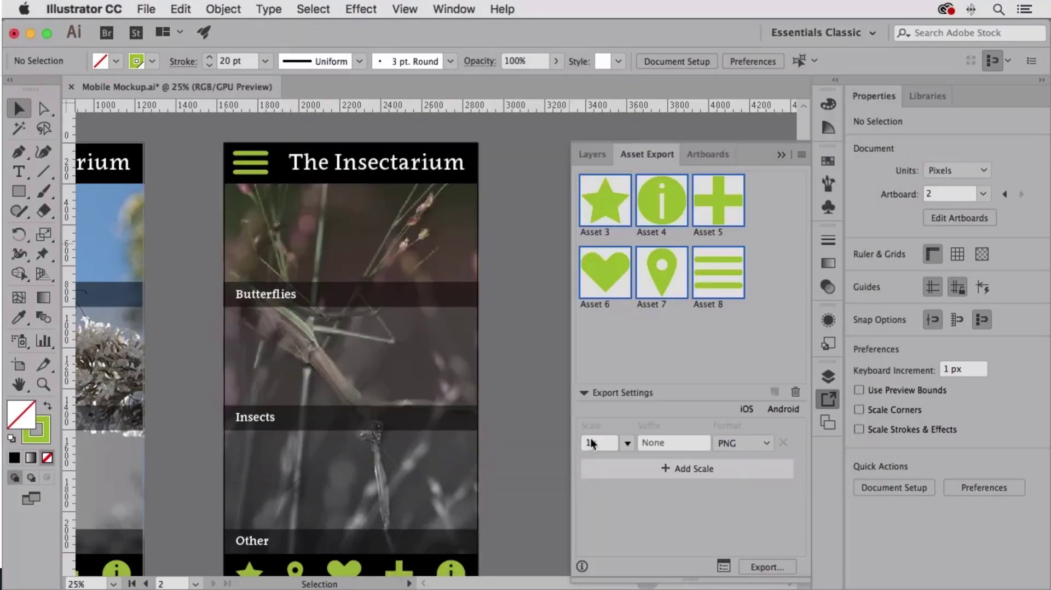
left_click(723, 566)
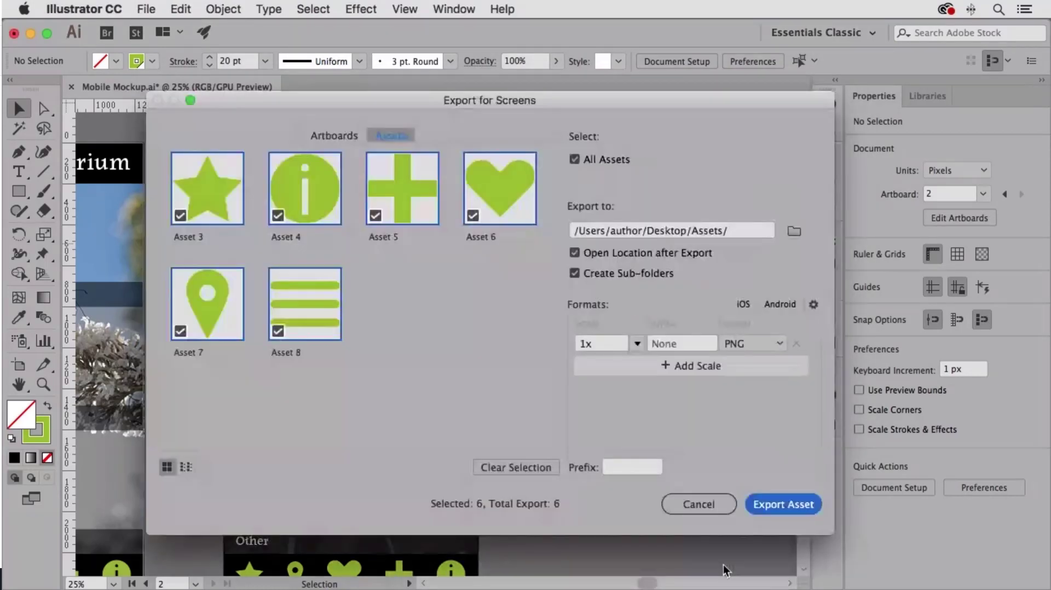
left_click(334, 137)
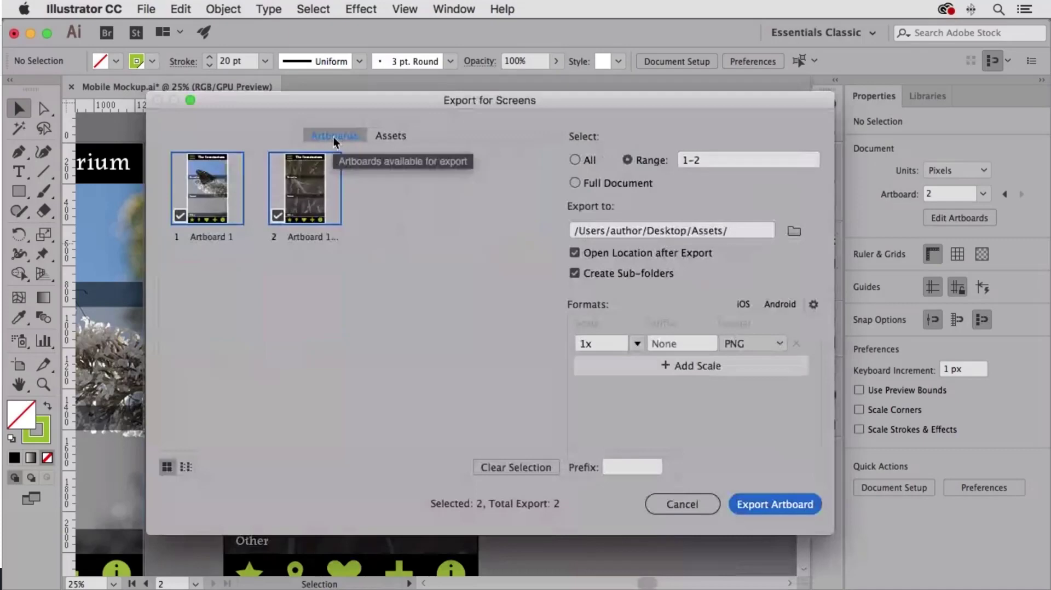
left_click(769, 503)
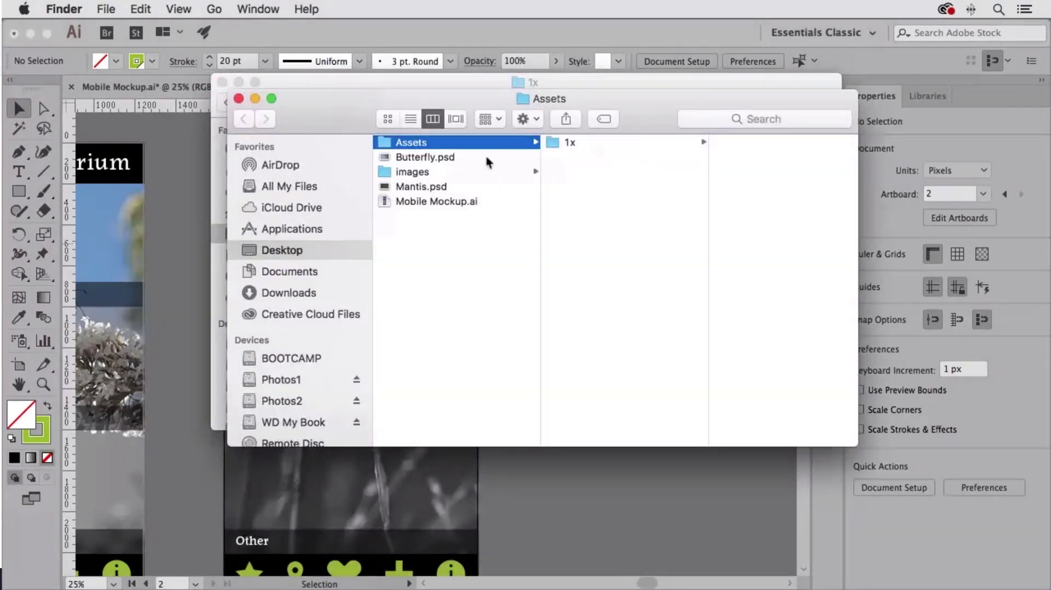
Step: Open the 1x subfolder and preview the exported Artboard 1 copy.png and Artboard 1.png files
left_click(576, 145)
left_click(772, 148)
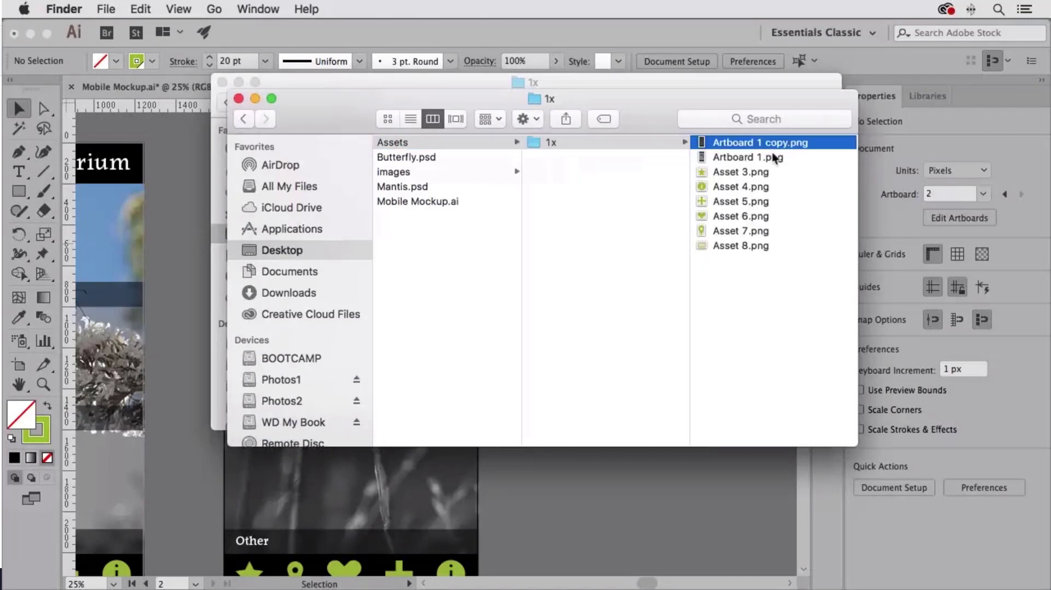
key("space")
key("space")
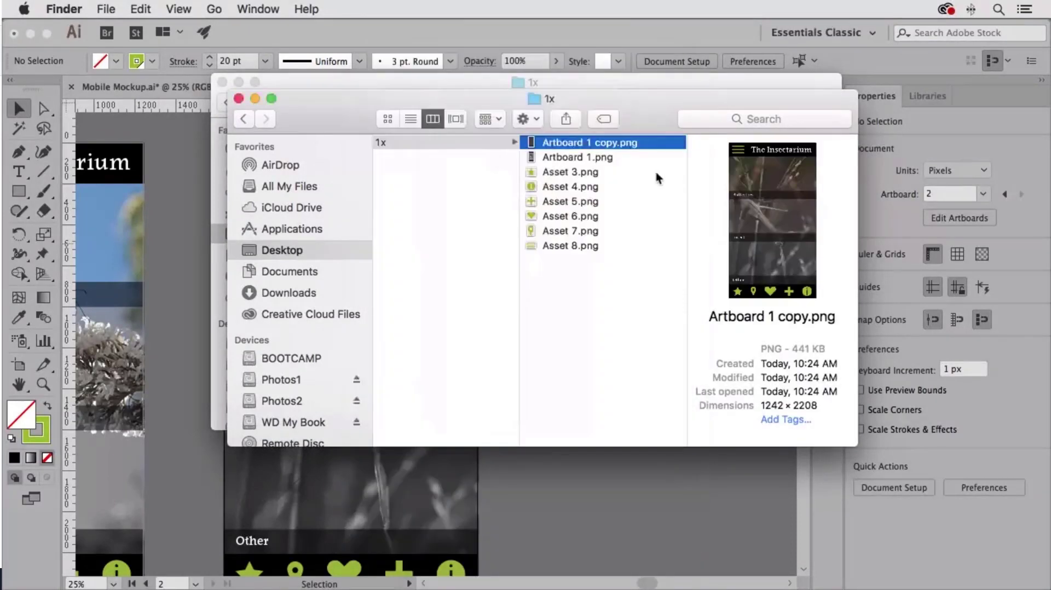
left_click(592, 158)
key("space")
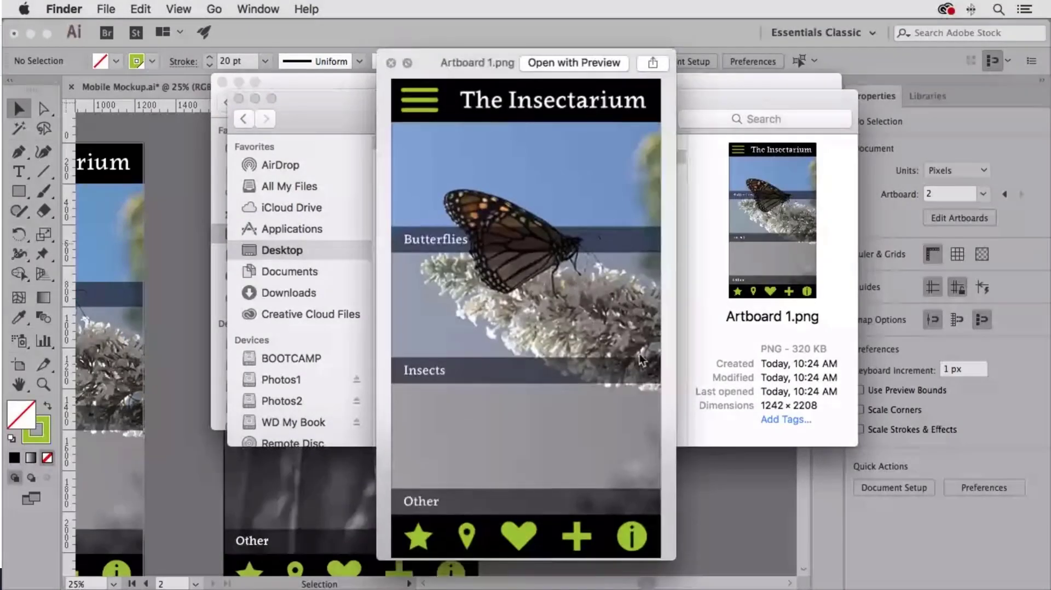
key("space")
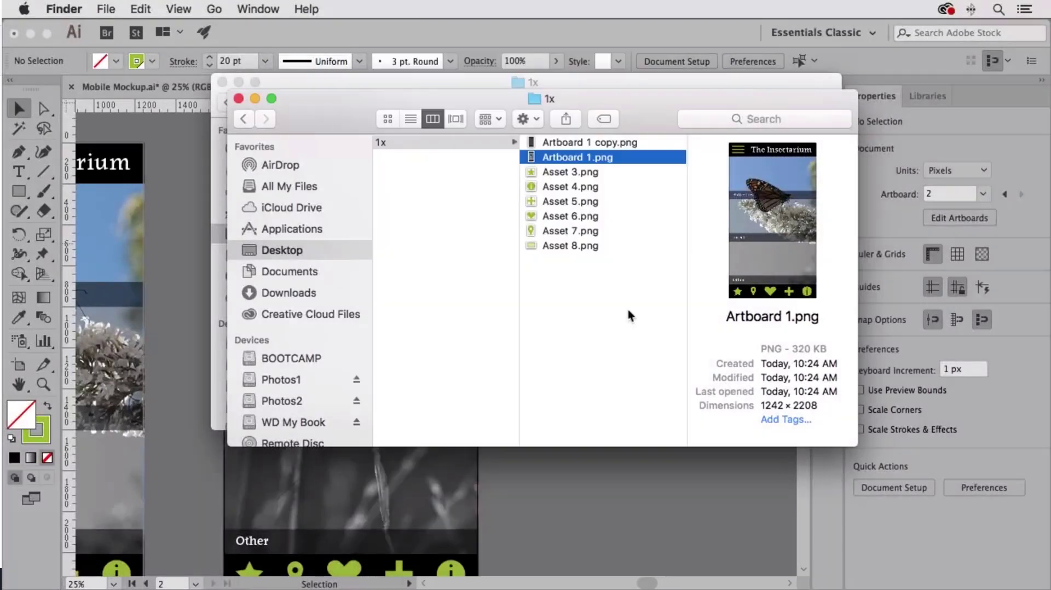